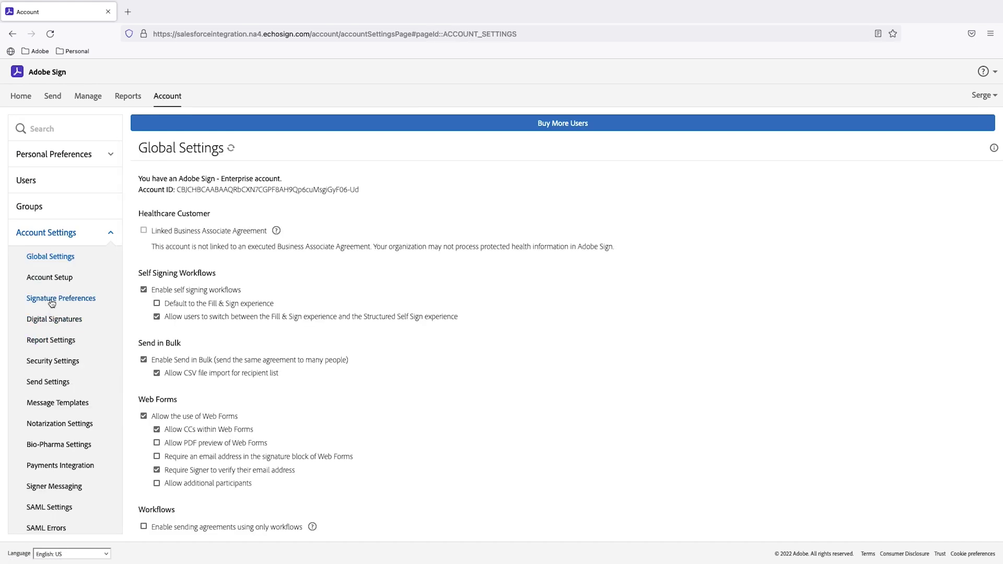
- Open Signature Preferences and scroll down to its Additional Settings section
{"action": "left_click", "coordinate": [51, 298]}
{"action": "scroll", "coordinate": [327, 431], "scroll_direction": "down", "scroll_amount": 10}
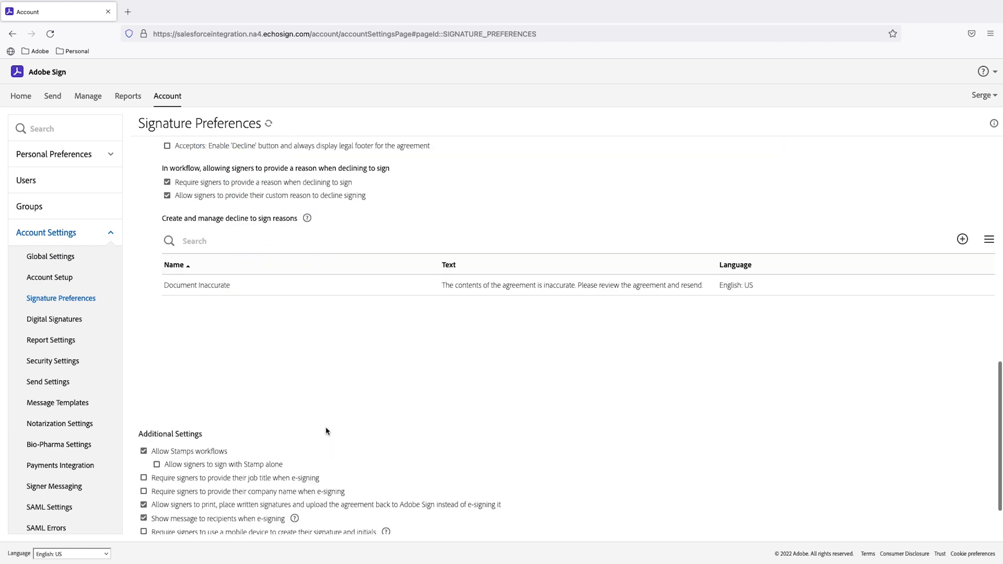
{"action": "scroll", "coordinate": [327, 431], "scroll_direction": "down", "scroll_amount": 2}
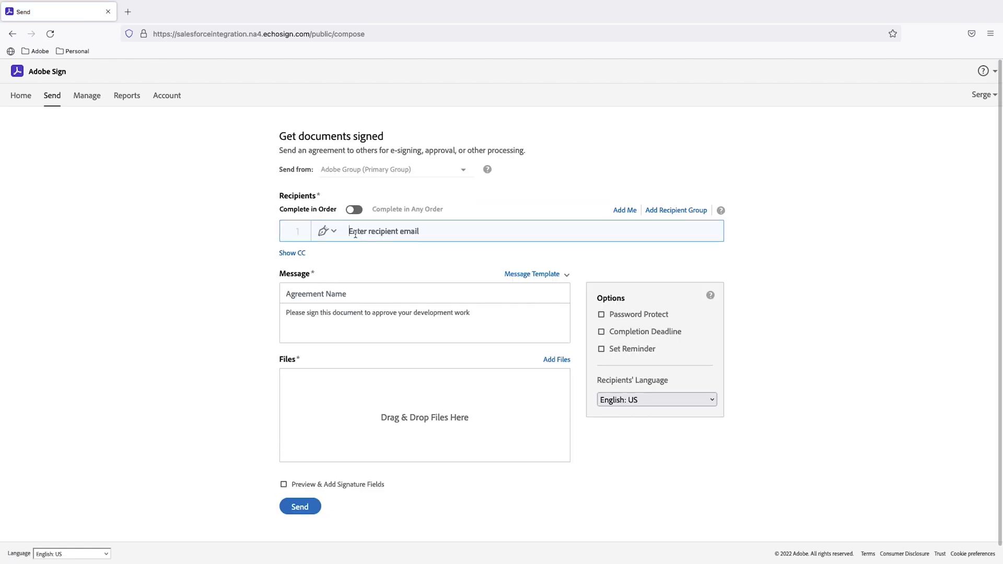
- Add Myself as recipient 1 and the suggested second signer's address as recipient 2
{"action": "type", "text": "my"}
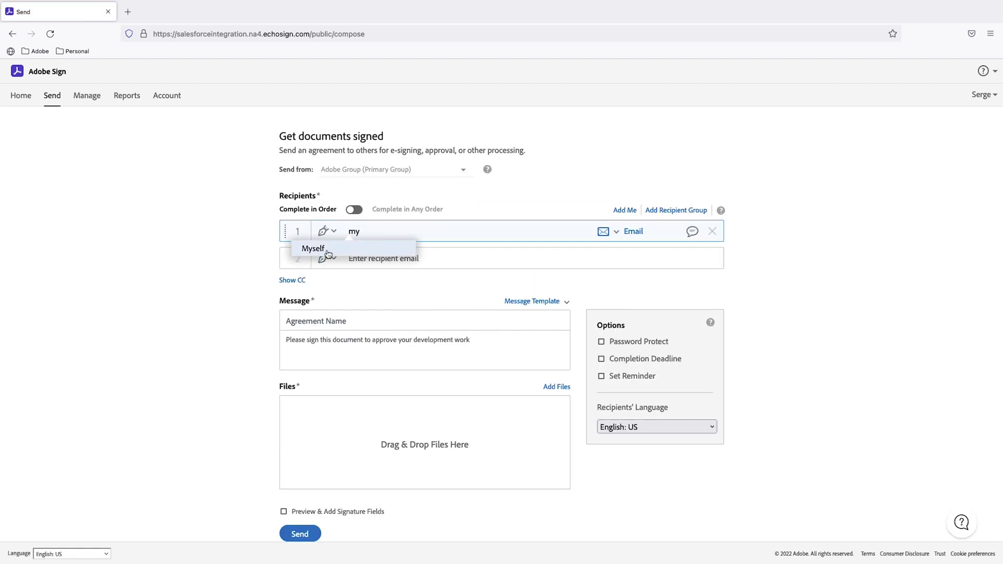
{"action": "left_click", "coordinate": [314, 249]}
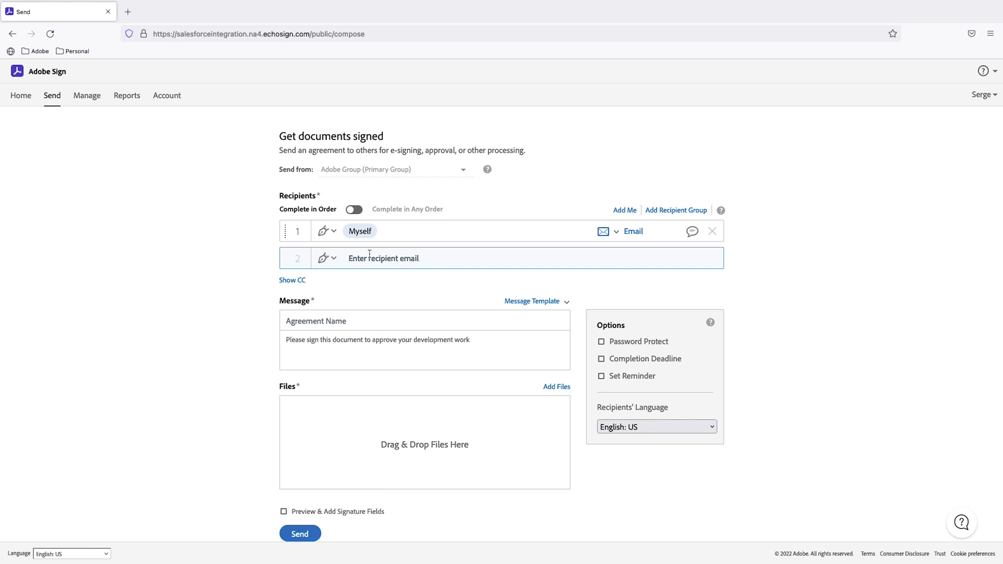
{"action": "type", "text": "cs"}
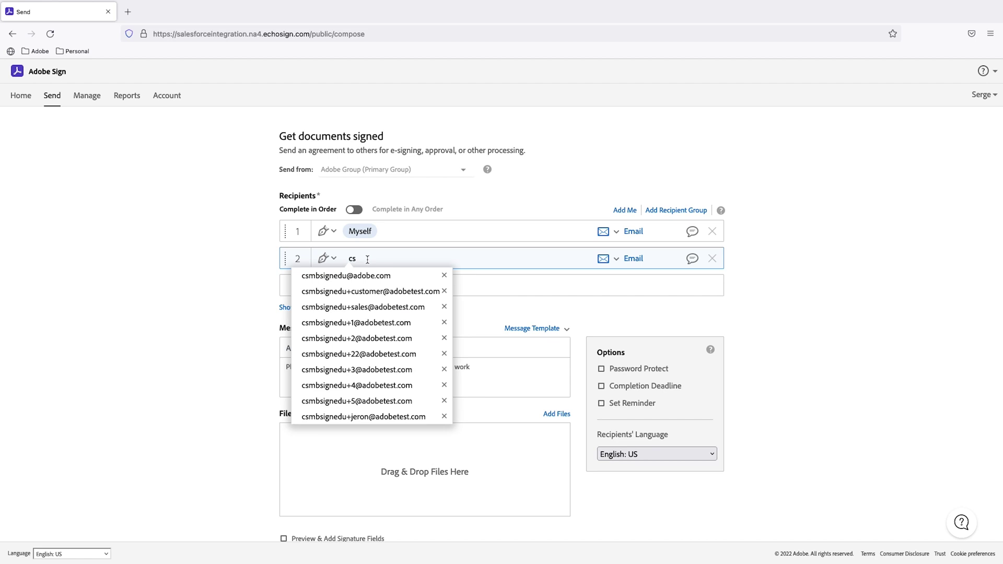
{"action": "left_click", "coordinate": [337, 276]}
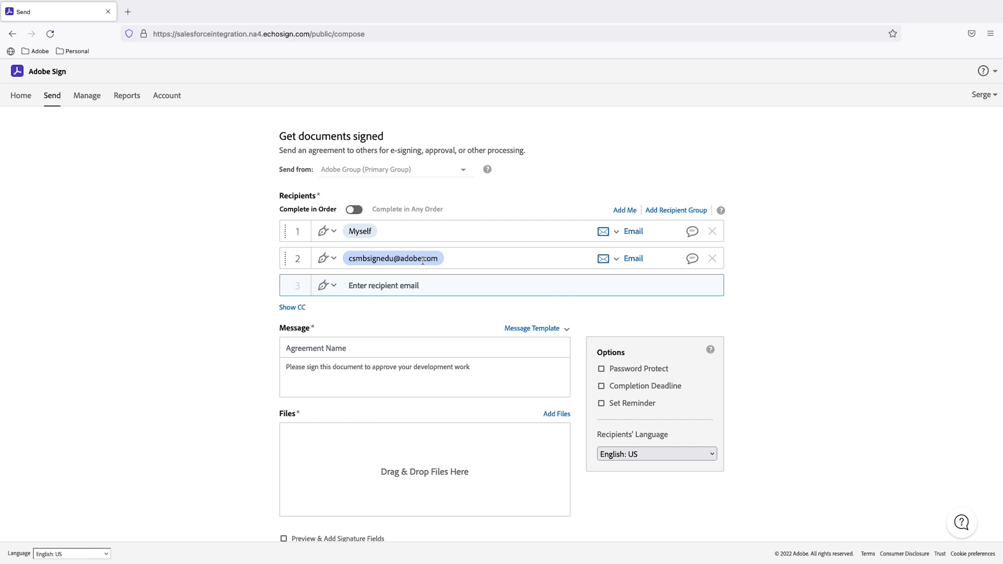
- Apply the Wet Signature message, attach the Sales Agreement template, and enable Preview & Add Signature Fields
{"action": "left_click", "coordinate": [564, 328]}
{"action": "left_click", "coordinate": [366, 421]}
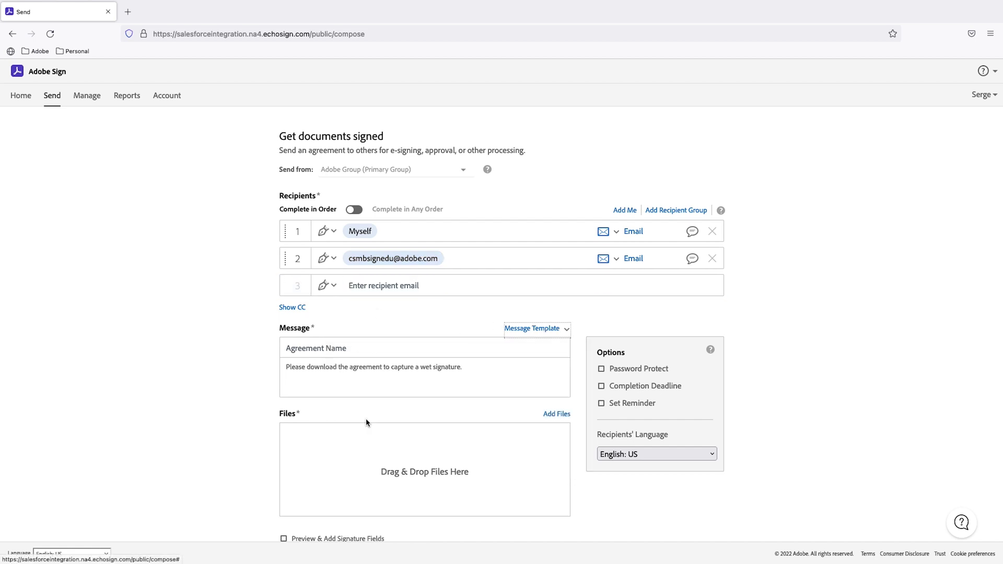
{"action": "left_click", "coordinate": [555, 415]}
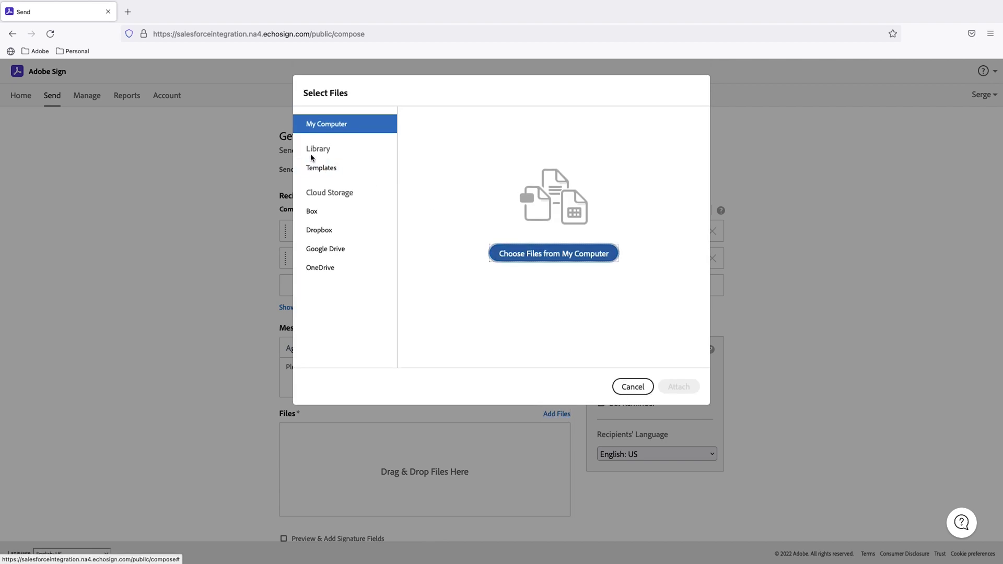
{"action": "left_click", "coordinate": [320, 167]}
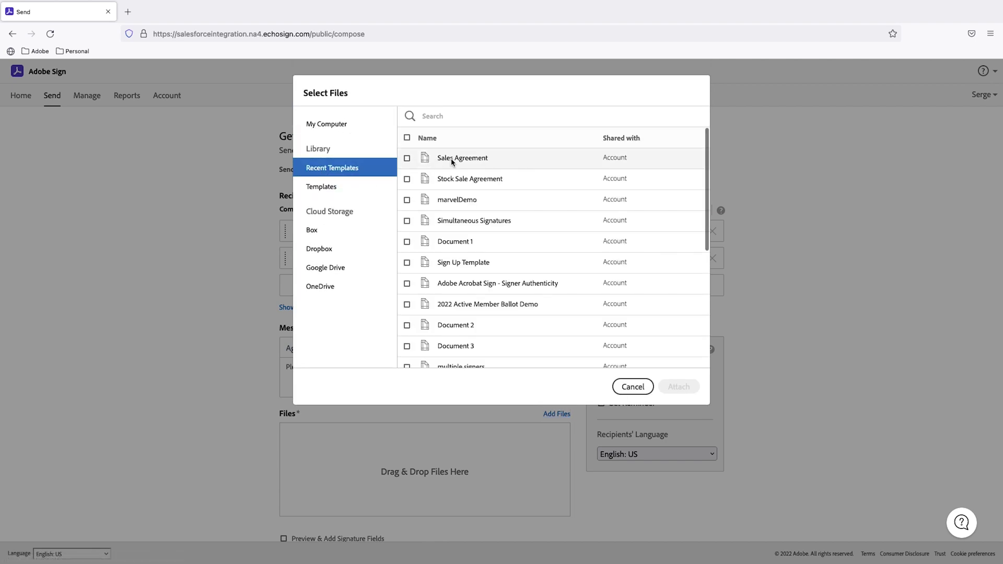
{"action": "left_click", "coordinate": [407, 158]}
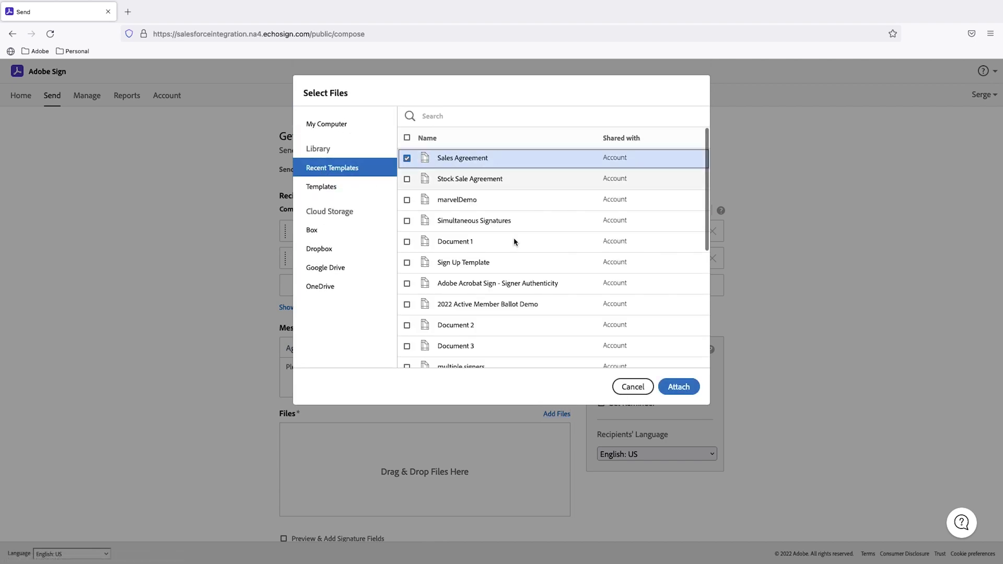
{"action": "left_click", "coordinate": [679, 386]}
{"action": "scroll", "coordinate": [285, 407], "scroll_direction": "down", "scroll_amount": 3}
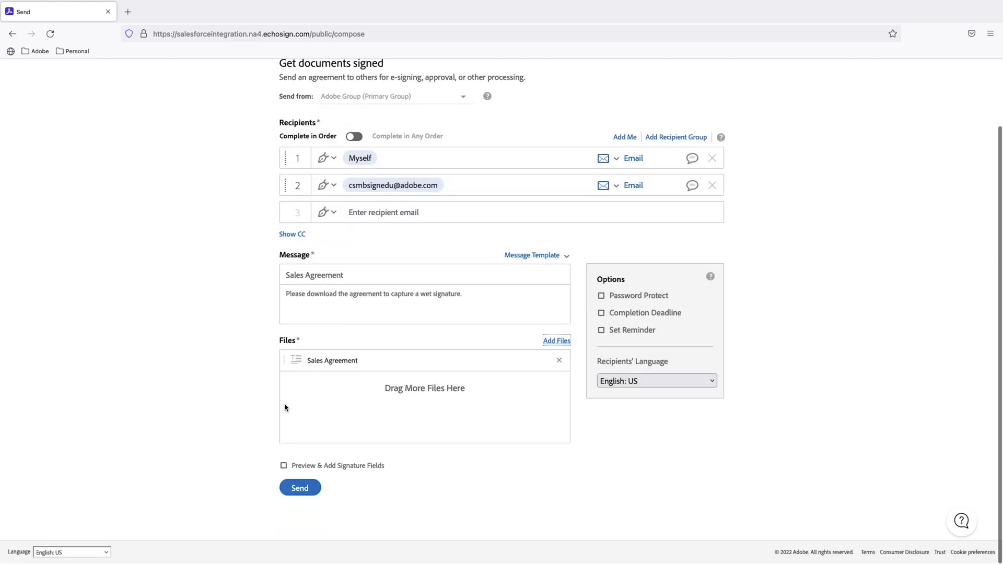
{"action": "left_click", "coordinate": [283, 468]}
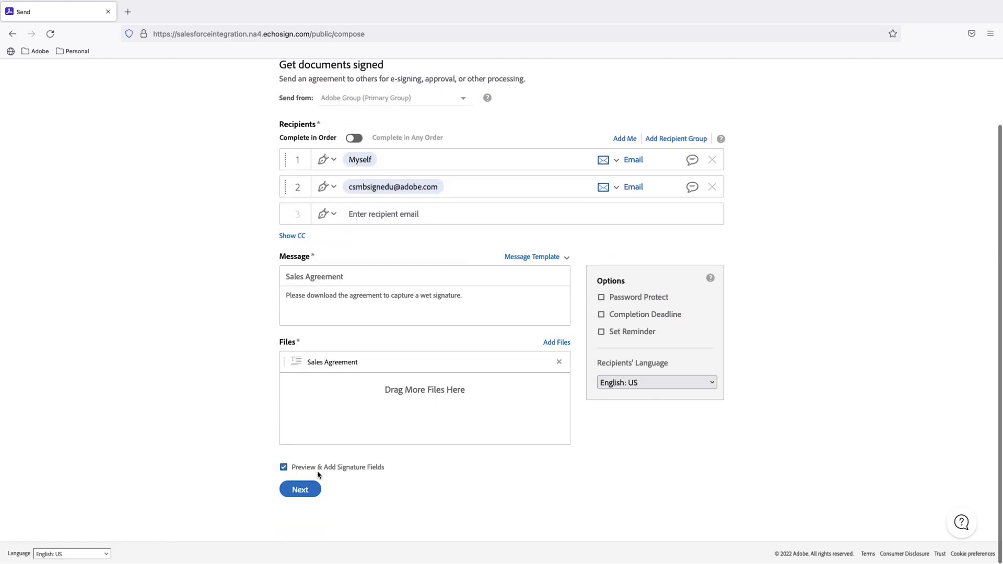
- Review the Sales Agreement's signature fields, then send it and sign it yourself first
{"action": "left_click", "coordinate": [297, 491]}
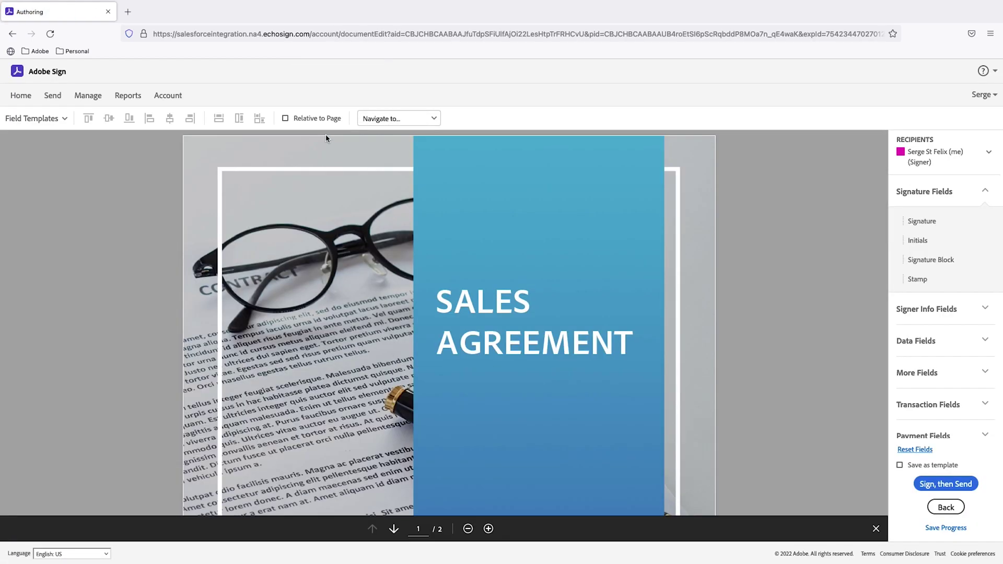
{"action": "scroll", "coordinate": [411, 348], "scroll_direction": "down", "scroll_amount": 10}
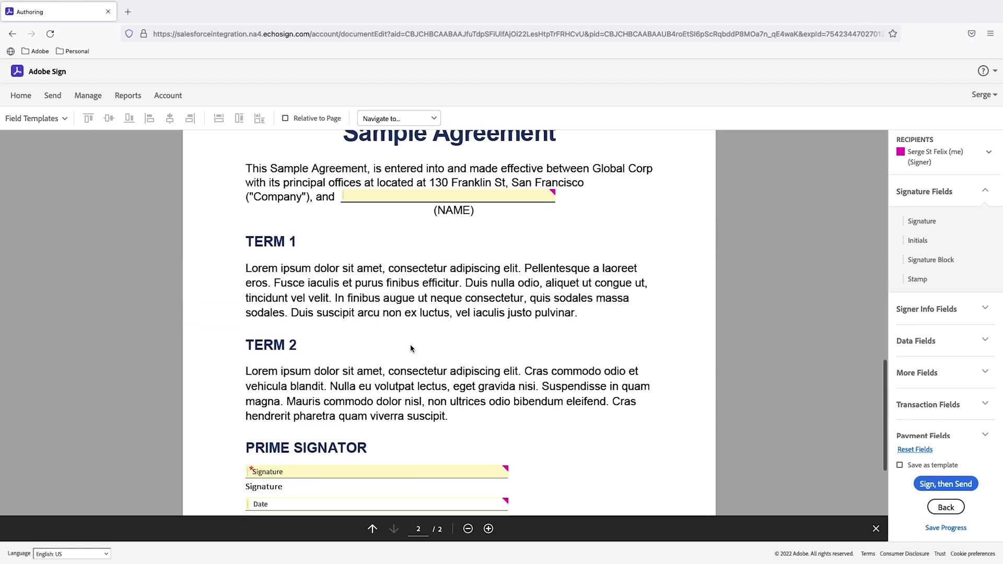
{"action": "scroll", "coordinate": [396, 338], "scroll_direction": "down", "scroll_amount": 3}
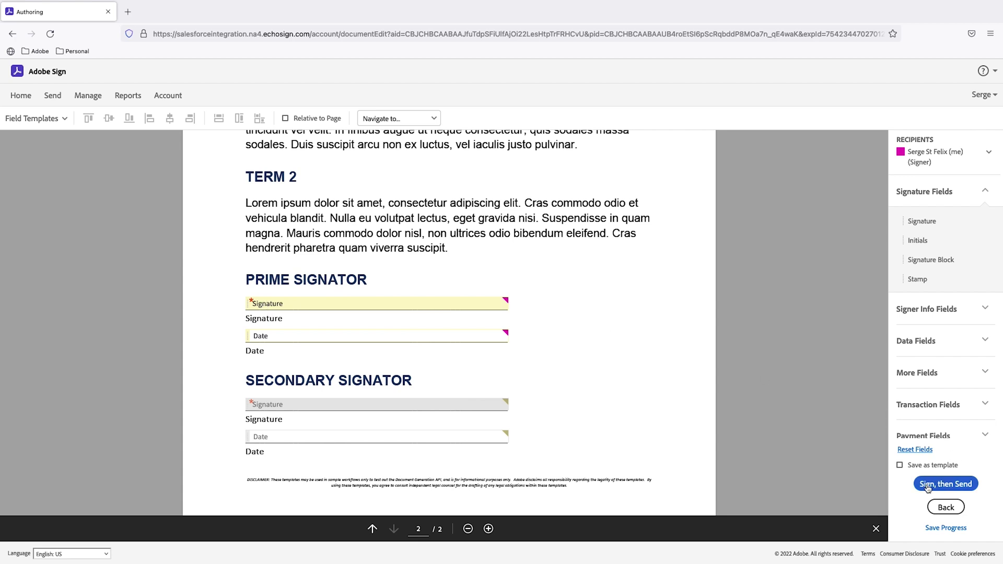
{"action": "left_click", "coordinate": [928, 486]}
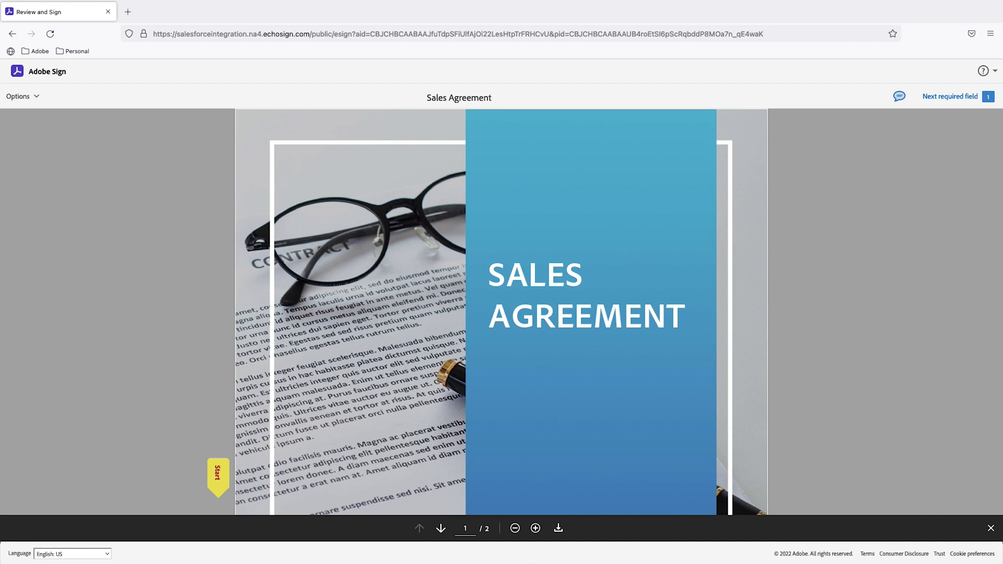
- Enter 'i2Clear Comp' as the company in the NAME field
{"action": "left_click", "coordinate": [217, 479]}
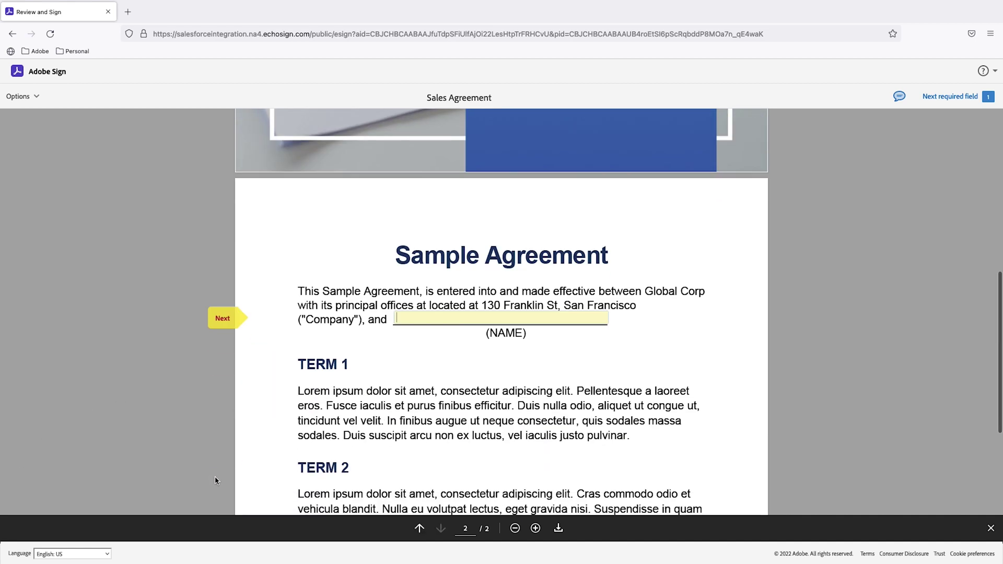
{"action": "left_click", "coordinate": [397, 318]}
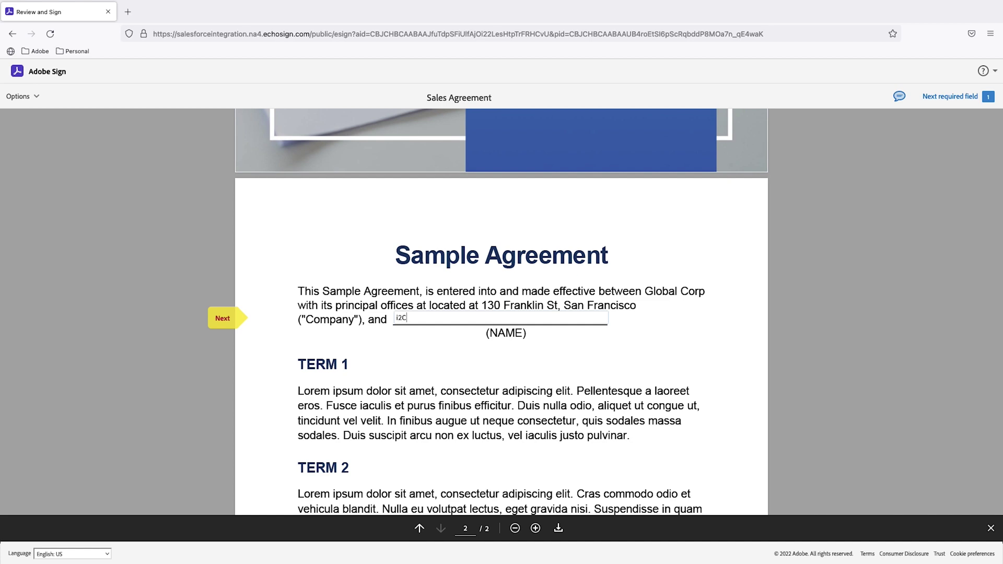
{"action": "type", "text": "i2Clear Company"}
- Sign the Prime Signator field with a typed signature, submit, and switch to Outlook
{"action": "left_click", "coordinate": [229, 320]}
{"action": "left_click", "coordinate": [345, 320]}
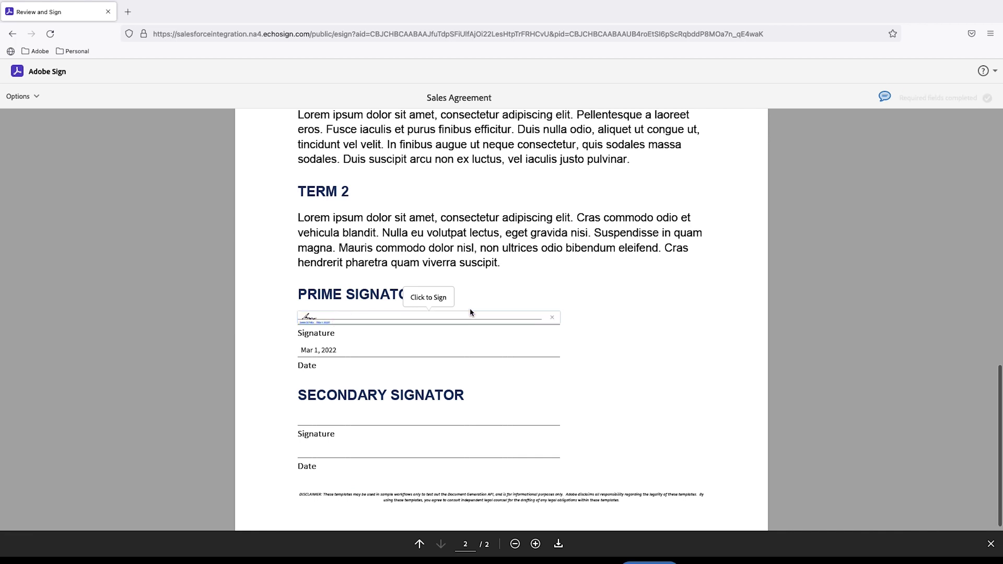
{"action": "left_click", "coordinate": [437, 317]}
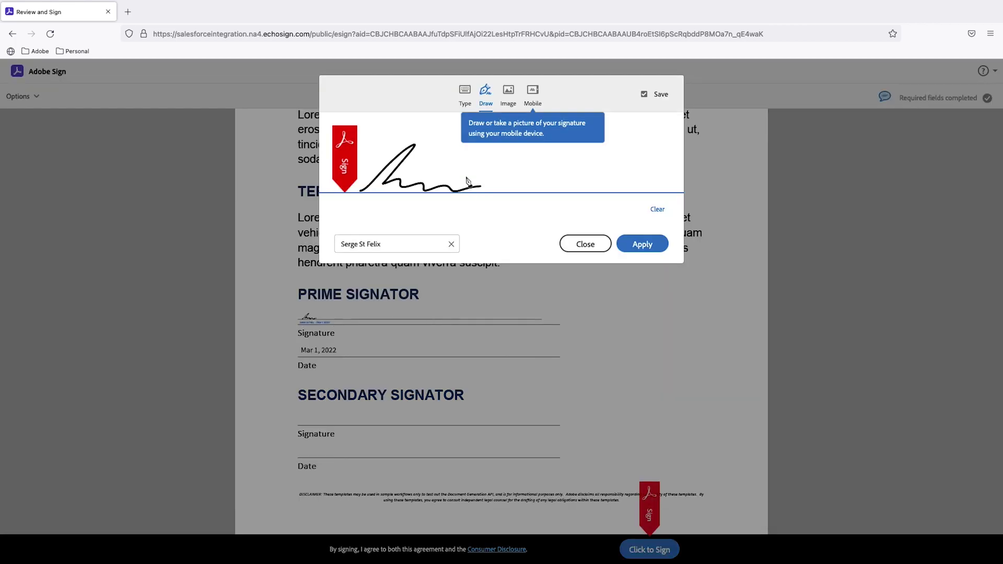
{"action": "left_click", "coordinate": [464, 93]}
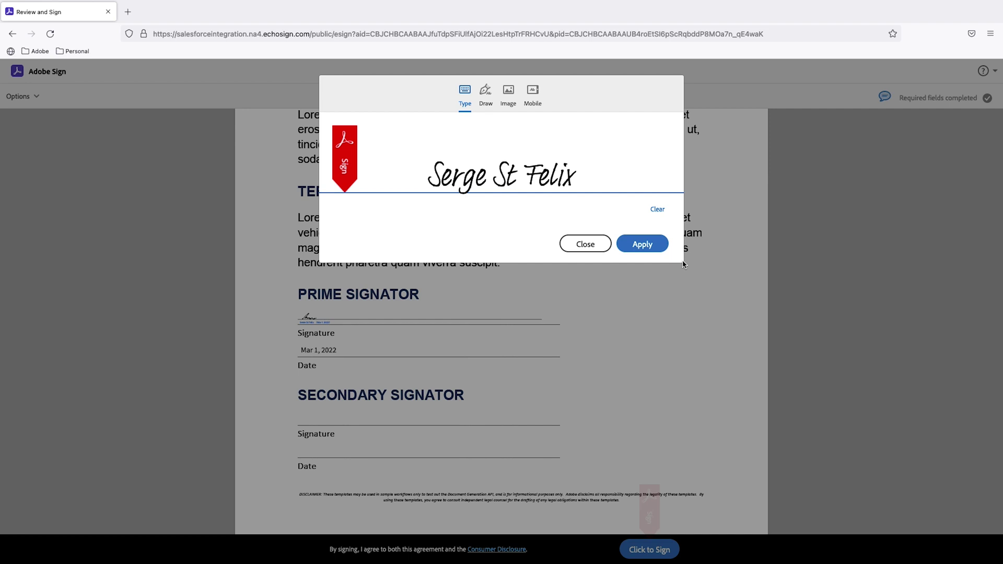
{"action": "left_click", "coordinate": [643, 245]}
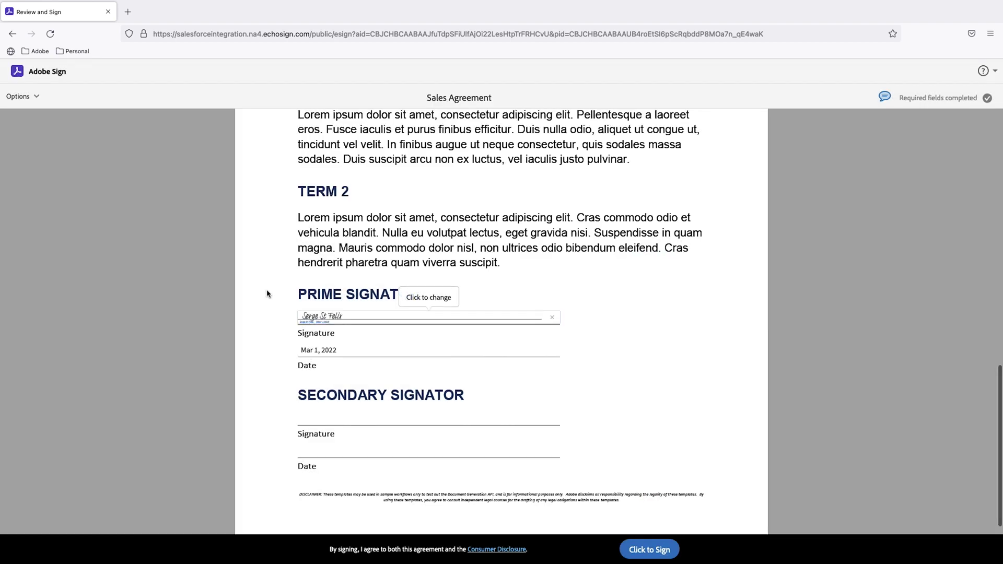
{"action": "left_click", "coordinate": [649, 550]}
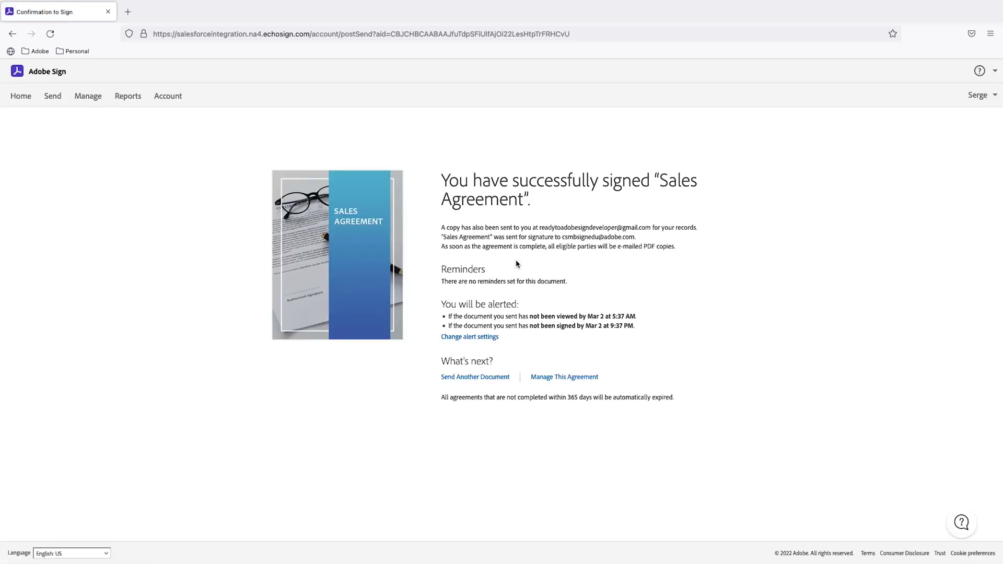
{"action": "key", "text": "ctrl+Right"}
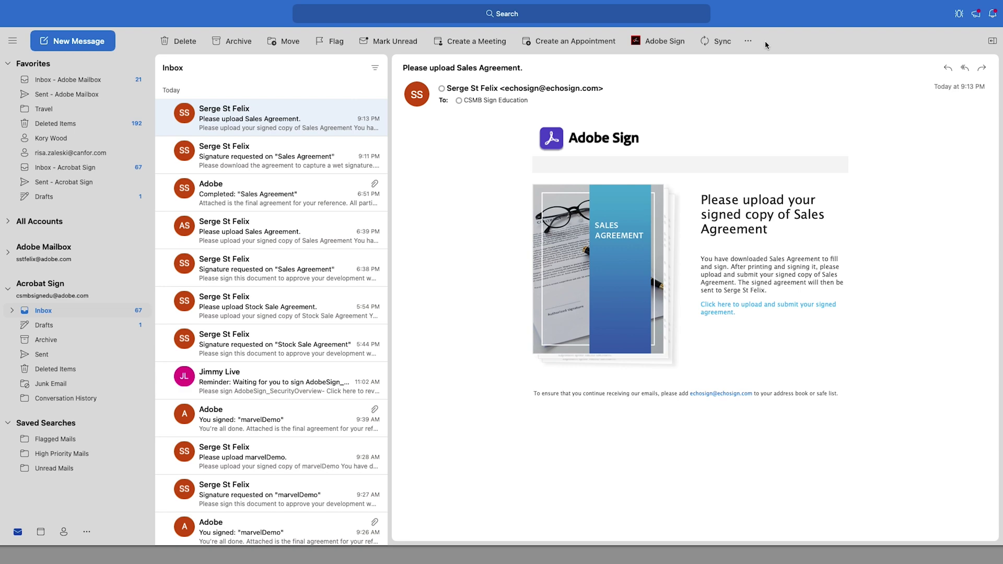
- Sync the mailbox and open the new 'Signature requested on Sales Agreement' email
{"action": "left_click", "coordinate": [708, 42]}
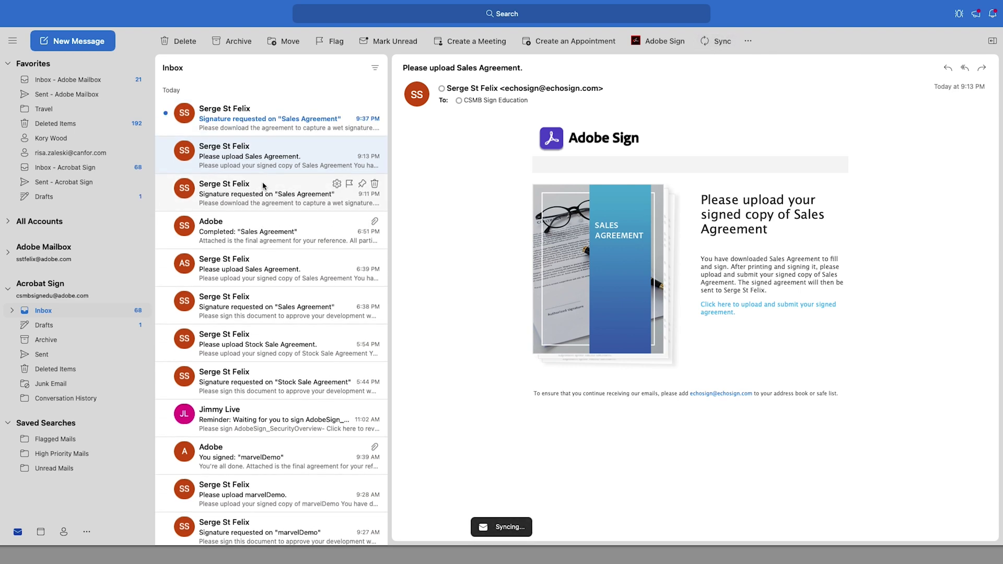
{"action": "left_click", "coordinate": [228, 126]}
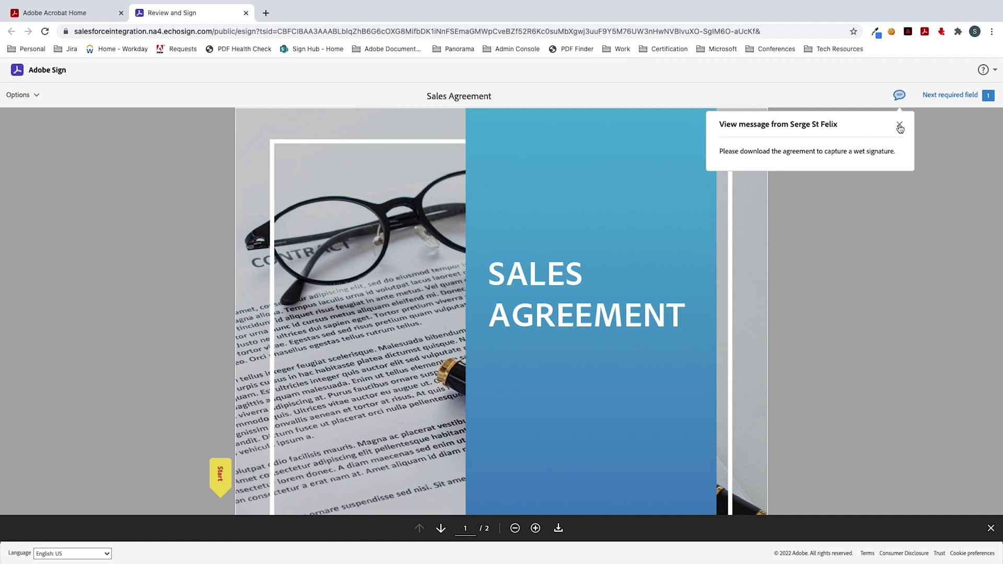
- Switch the signing method for the secondary signator field to Print, sign and upload
{"action": "left_click", "coordinate": [899, 126]}
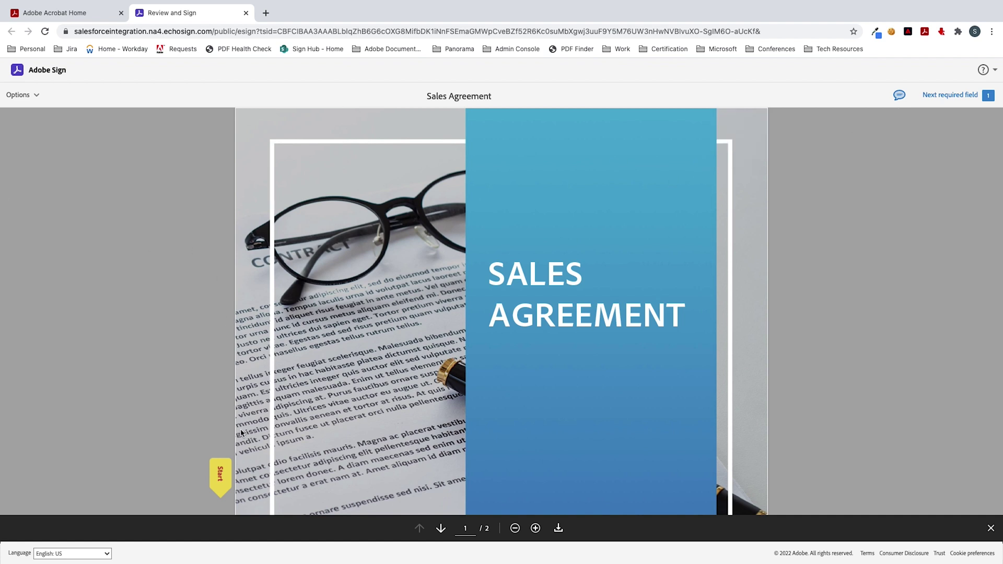
{"action": "left_click", "coordinate": [226, 478]}
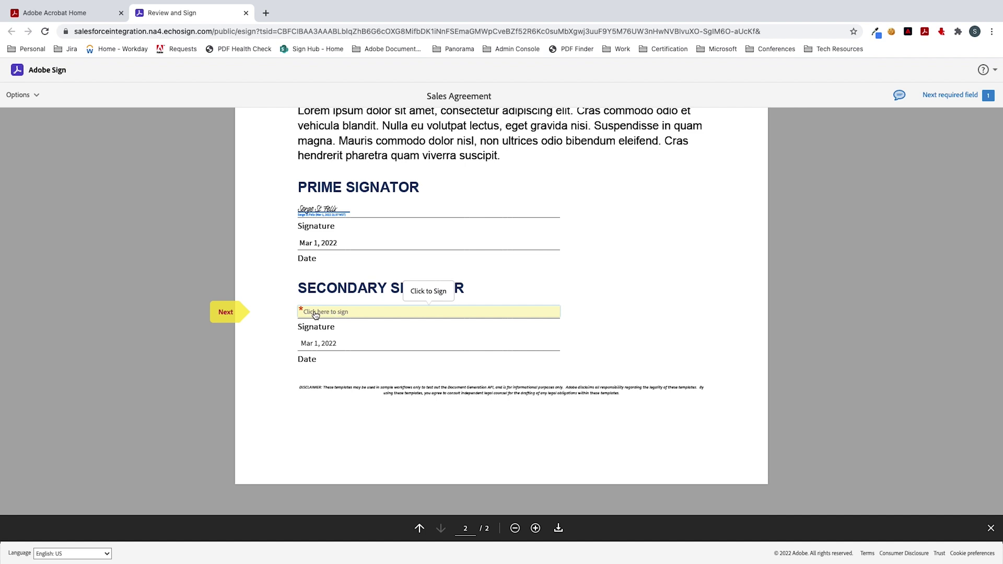
{"action": "left_click", "coordinate": [35, 99]}
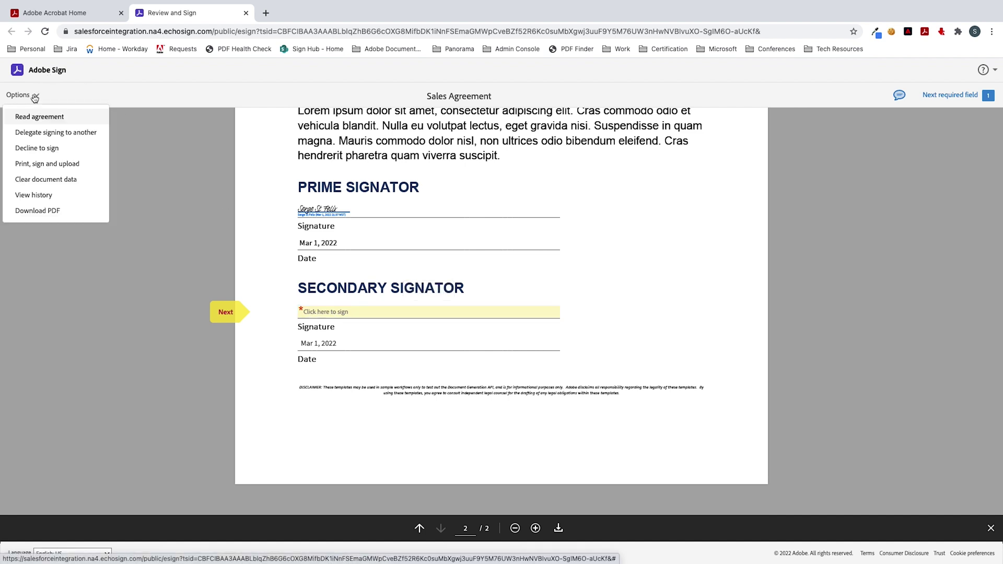
{"action": "left_click", "coordinate": [31, 165]}
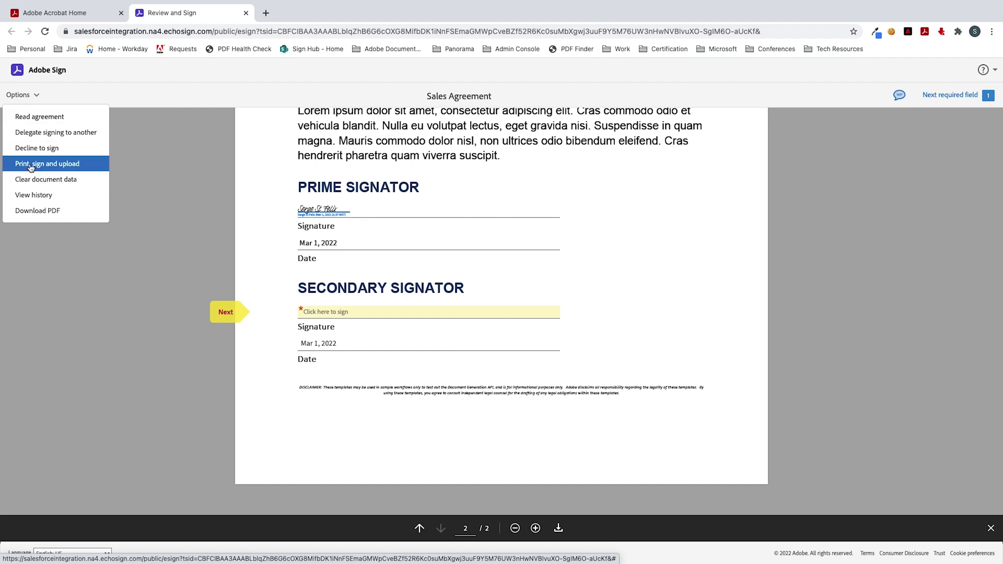
{"action": "left_click", "coordinate": [603, 168]}
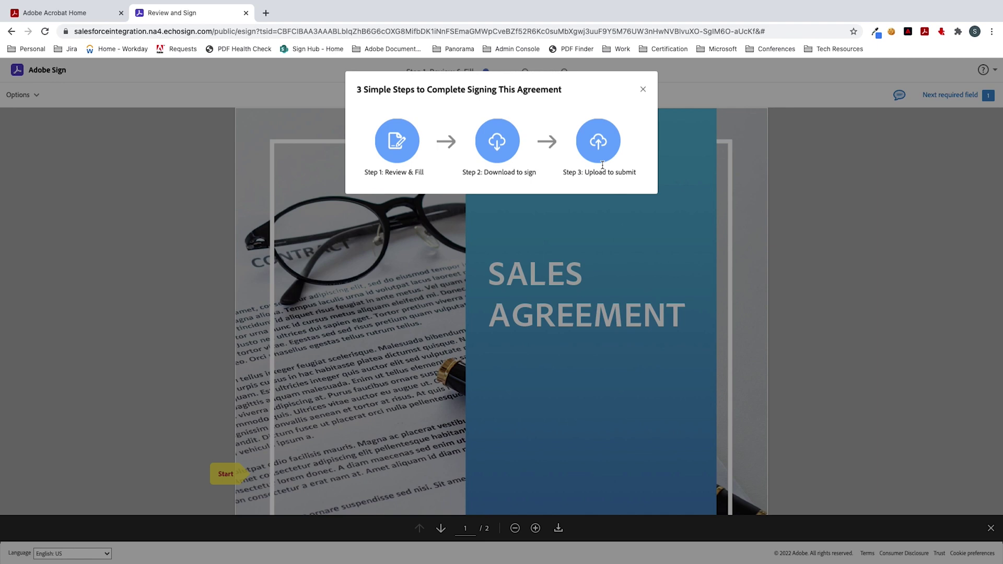
{"action": "left_click", "coordinate": [642, 92]}
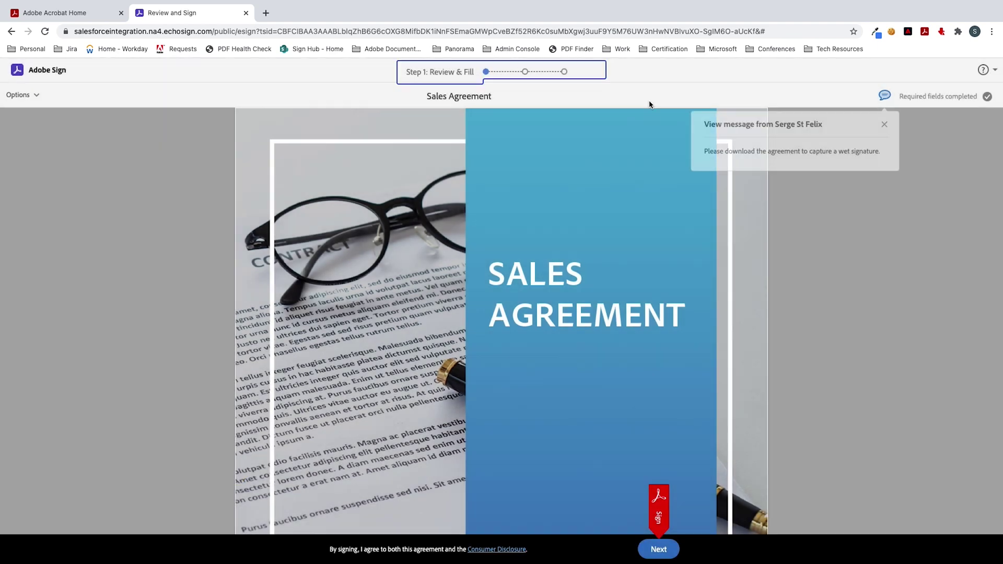
- Download the Sales Agreement for hand signing after entering the signer's name
{"action": "left_click", "coordinate": [656, 553]}
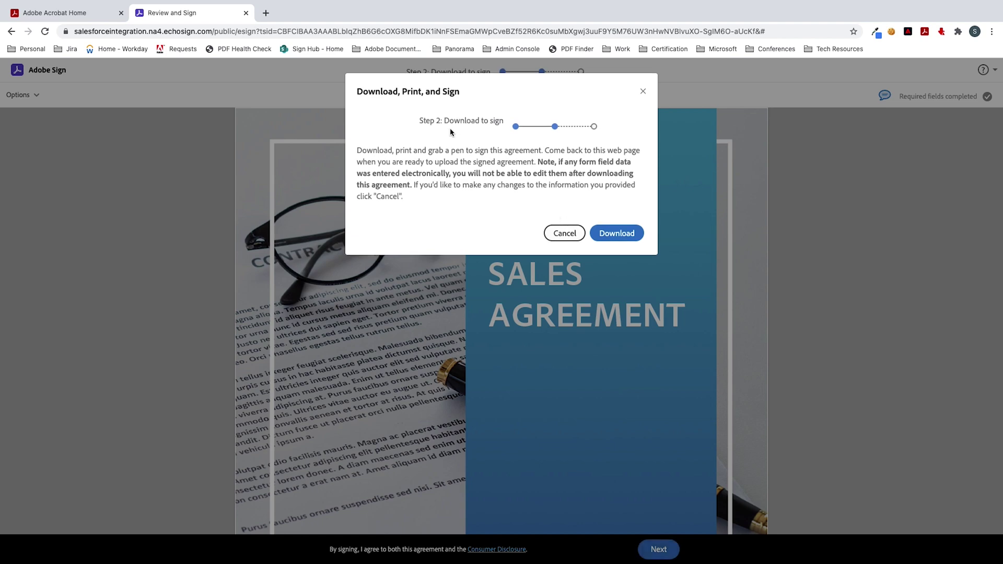
{"action": "left_click", "coordinate": [613, 233]}
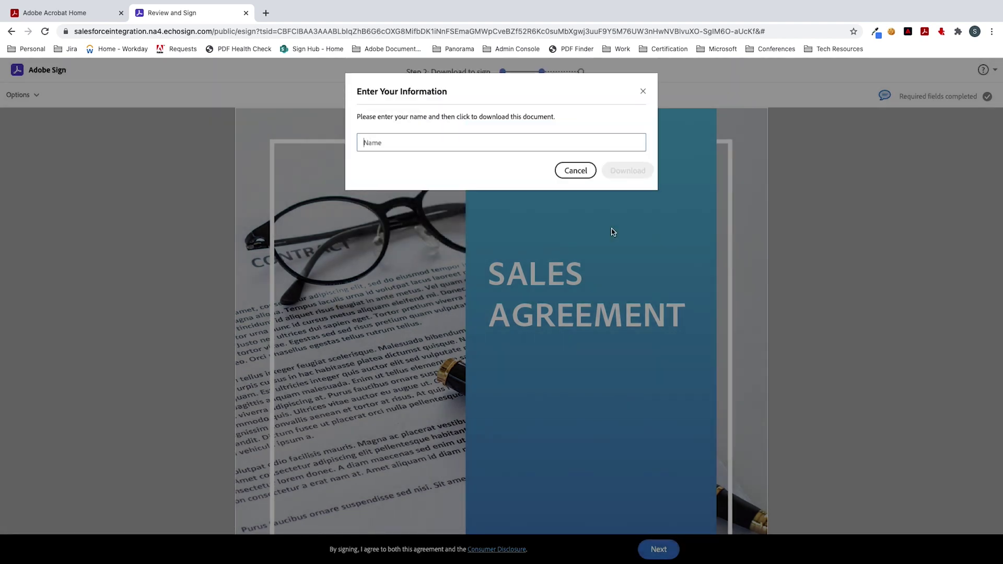
{"action": "type", "text": "Jimmy Live"}
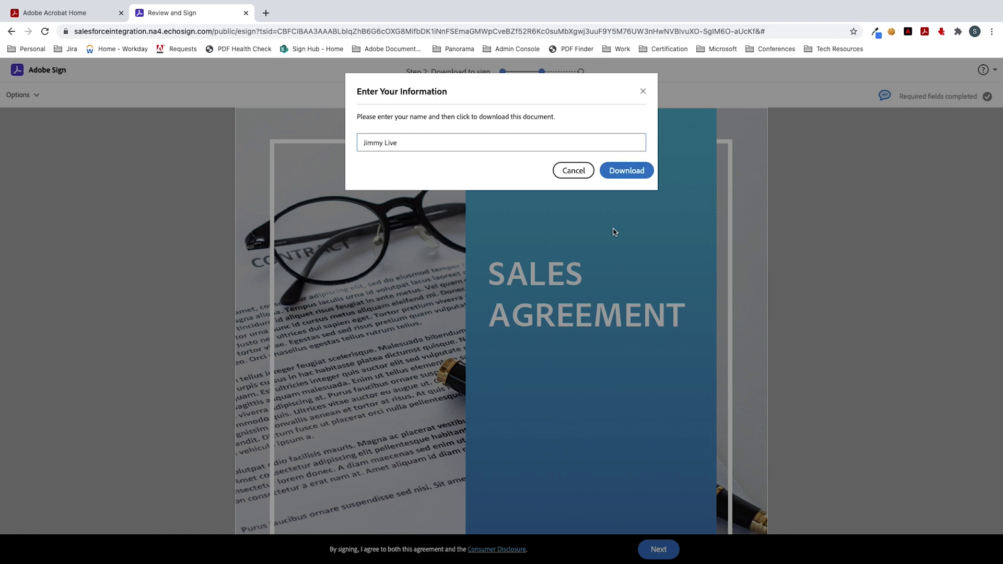
{"action": "left_click", "coordinate": [621, 171]}
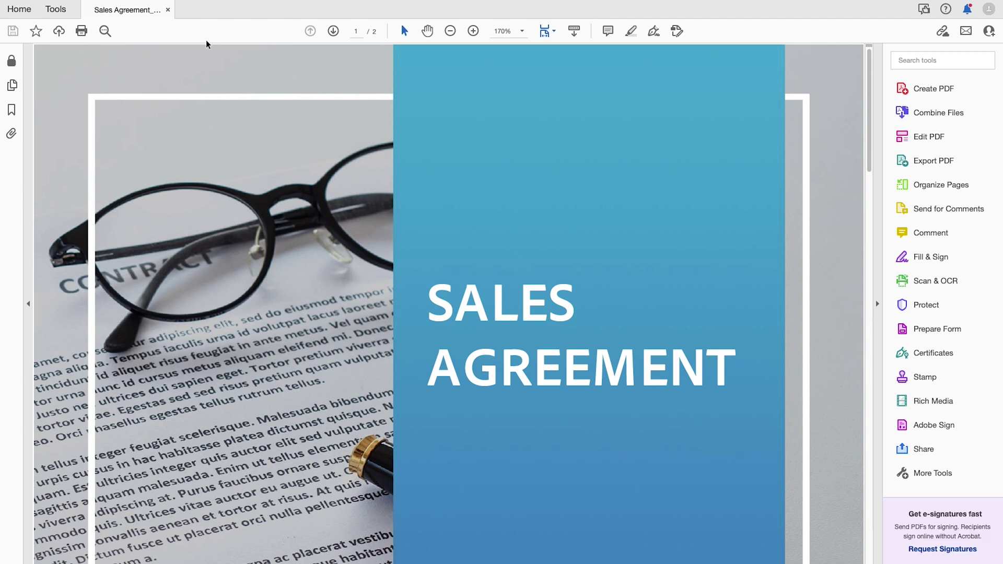
- Check the signator section, then print both pages of the Sales Agreement
{"action": "scroll", "coordinate": [466, 334], "scroll_direction": "down", "scroll_amount": 20}
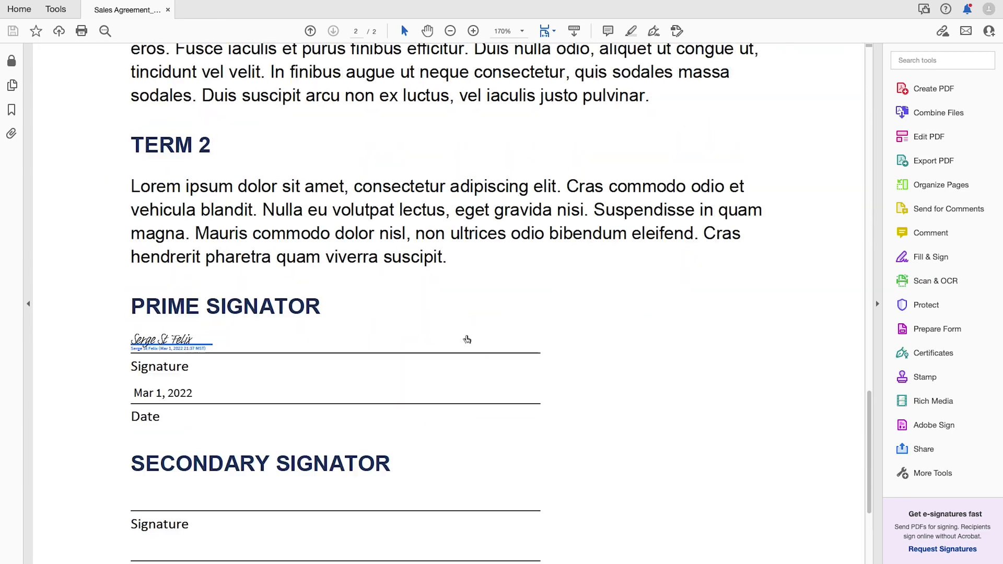
{"action": "scroll", "coordinate": [466, 335], "scroll_direction": "up", "scroll_amount": 1}
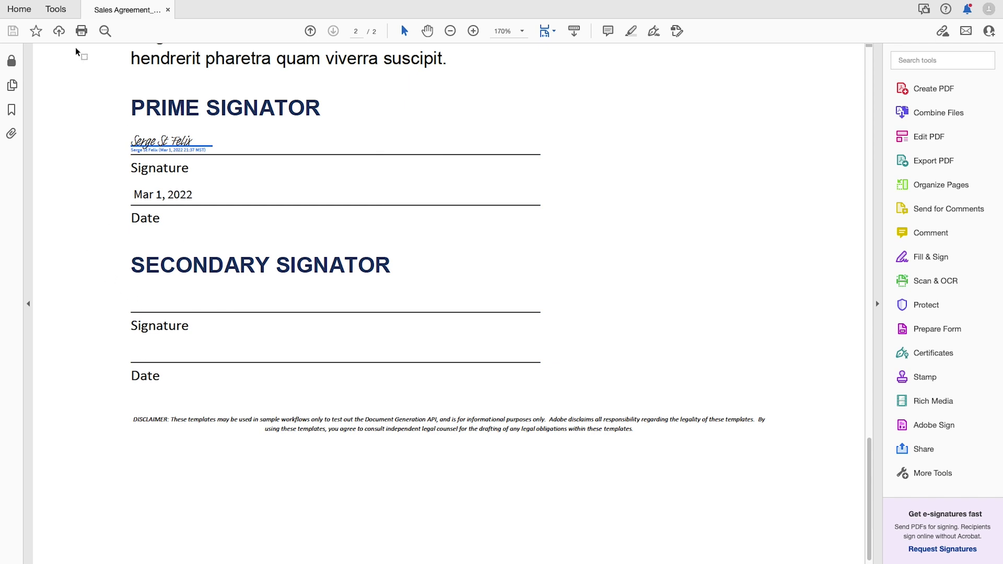
{"action": "left_click", "coordinate": [81, 32]}
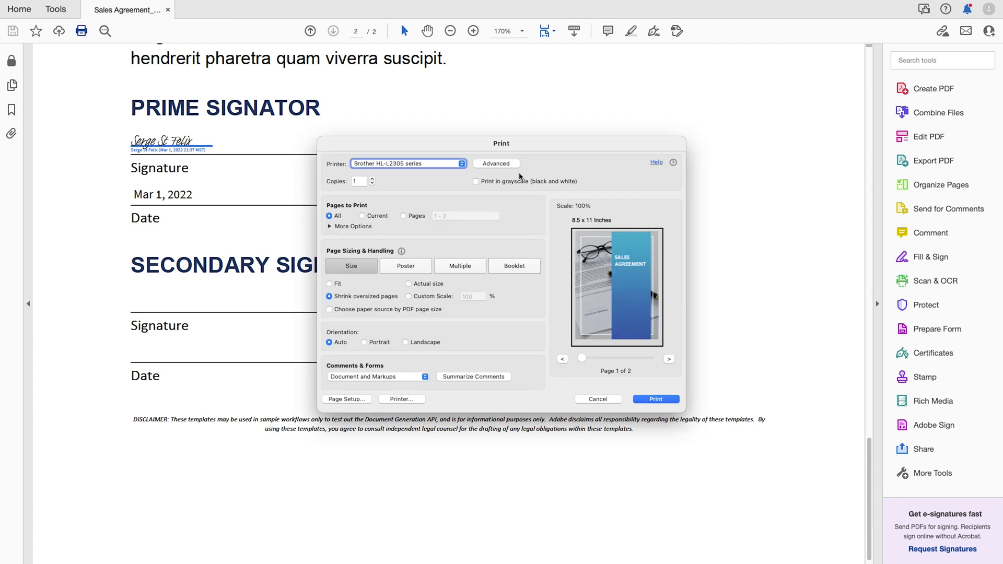
{"action": "left_click", "coordinate": [656, 399]}
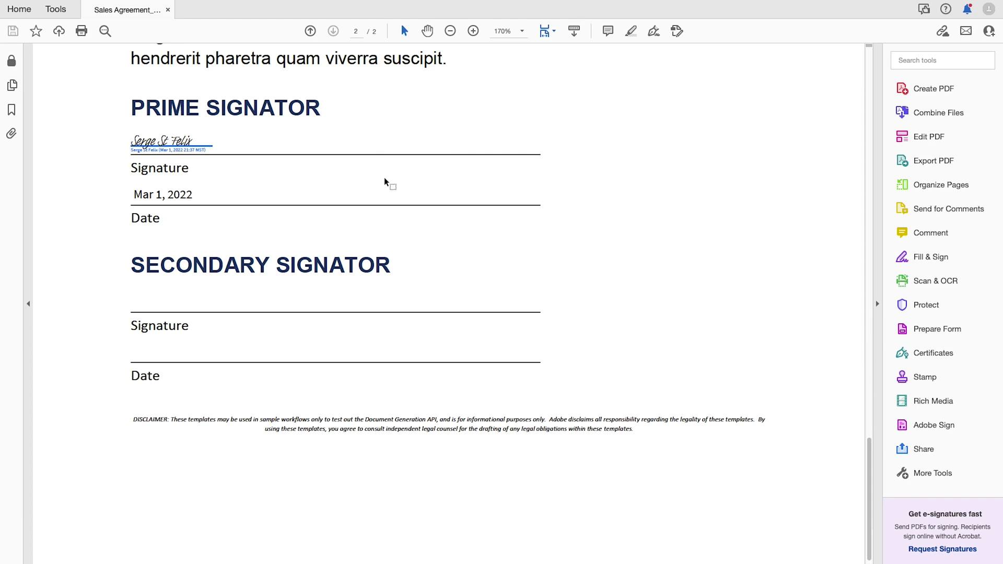
- Switch from Acrobat to the camera view of the hand-signed printout
{"action": "key", "text": "ctrl+Right"}
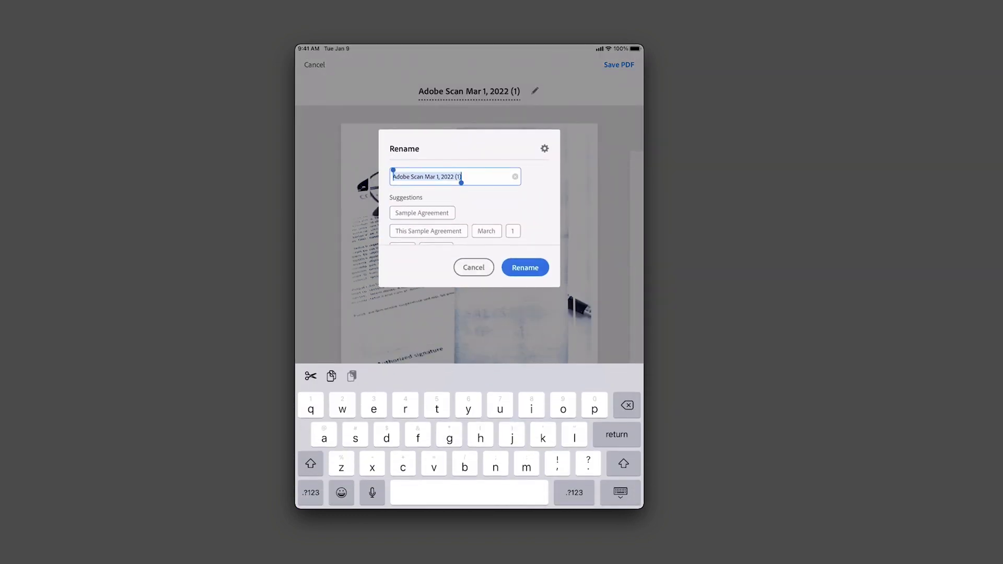
- Rename the scan to 'wet signature March 1 2022', using the 2022 suggestion
{"action": "type", "text": "wet sig"}
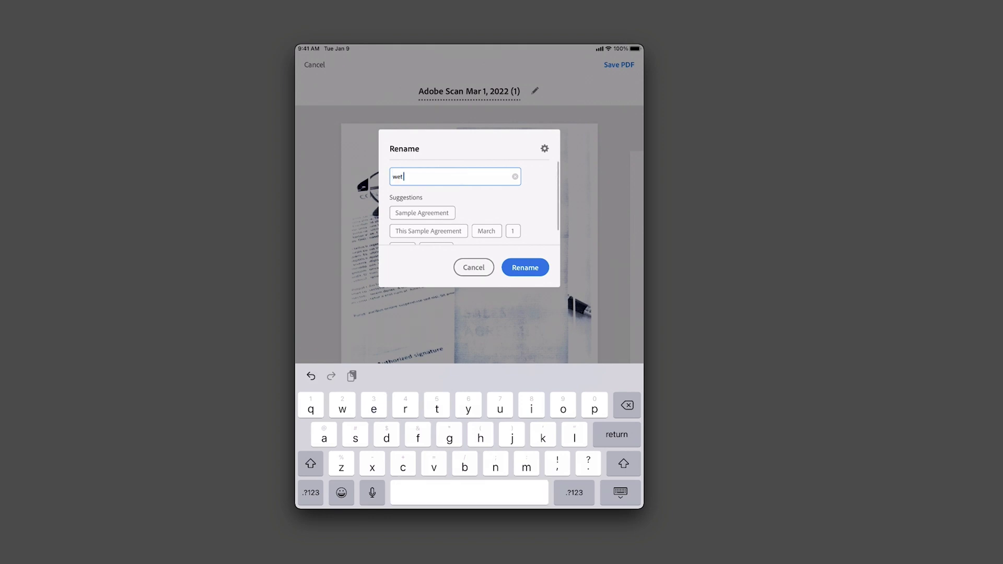
{"action": "type", "text": "n"}
{"action": "type", "text": "ature"}
{"action": "type", "text": " sample"}
{"action": "scroll", "coordinate": [469, 209], "scroll_direction": "down", "scroll_amount": 1}
{"action": "left_click", "coordinate": [402, 220]}
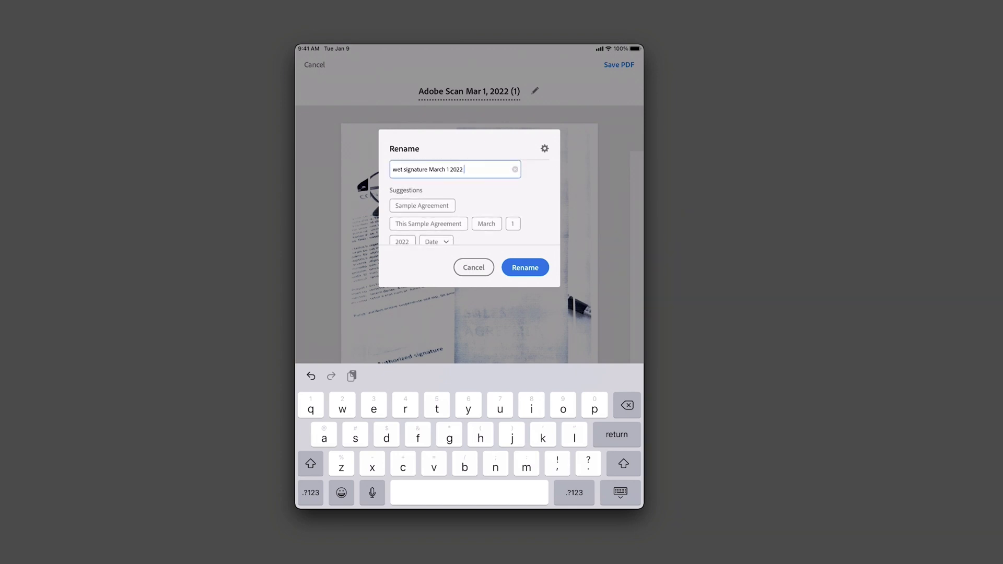
{"action": "key", "text": "Return"}
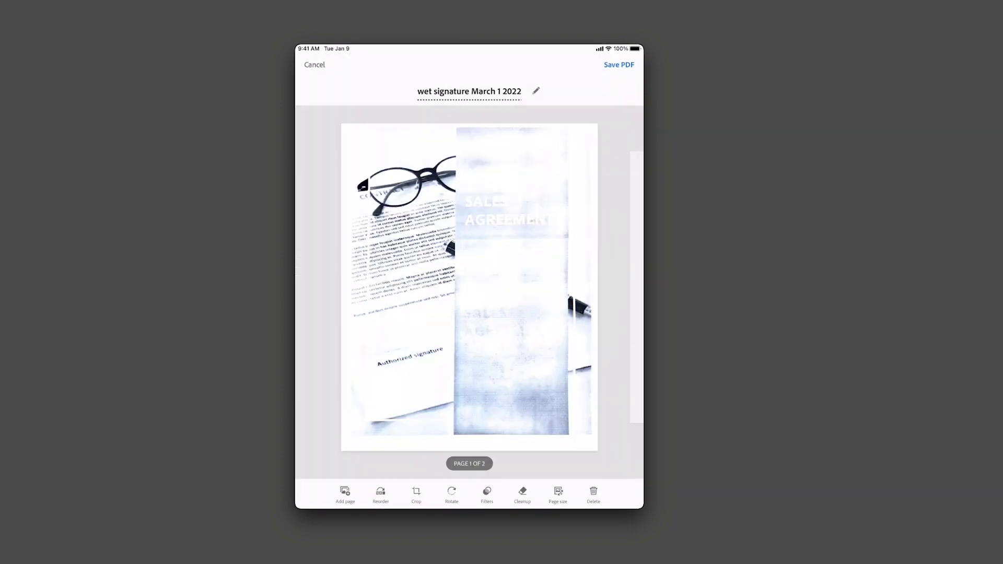
- Save the wet signature March 1 2022 scan as a PDF, AirDrop it to the MacBook Pro, and return to Acrobat
{"action": "left_click", "coordinate": [619, 65]}
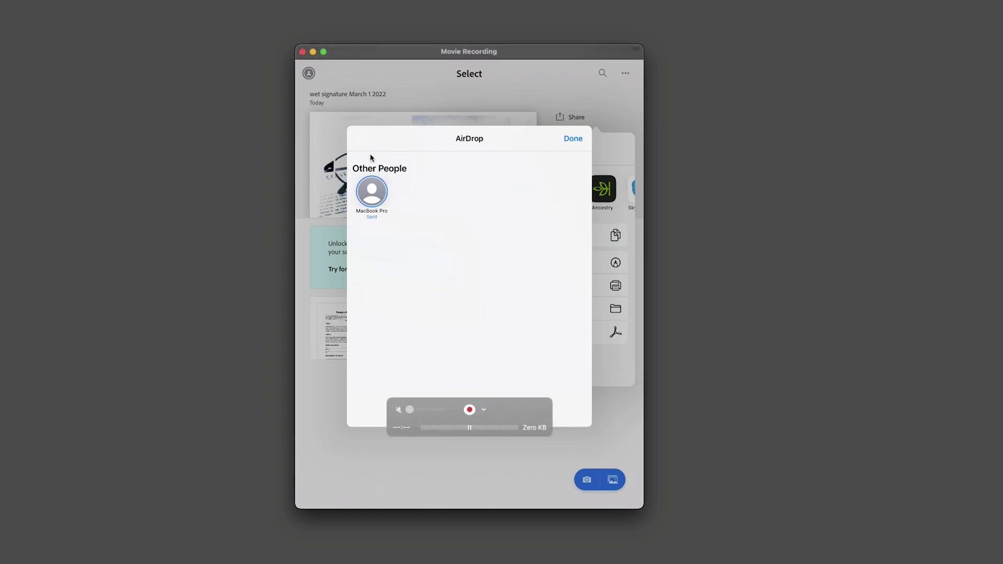
{"action": "left_click", "coordinate": [573, 139]}
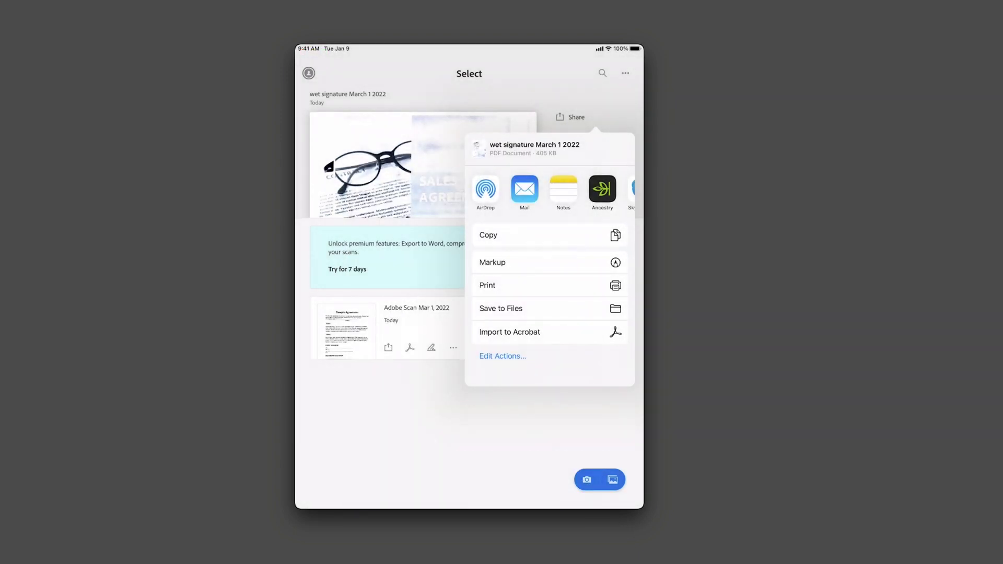
{"action": "key", "text": "ctrl+Left"}
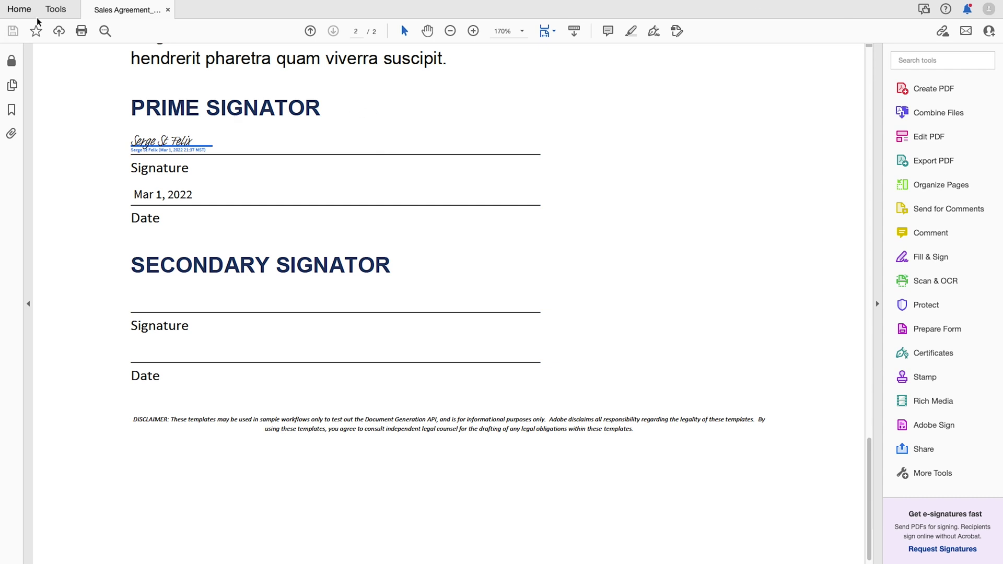
- Open wet signature March 1 2022.pdf from this computer's Downloads folder in Acrobat
{"action": "mouse_move", "coordinate": [35, 5]}
{"action": "left_click", "coordinate": [98, 7]}
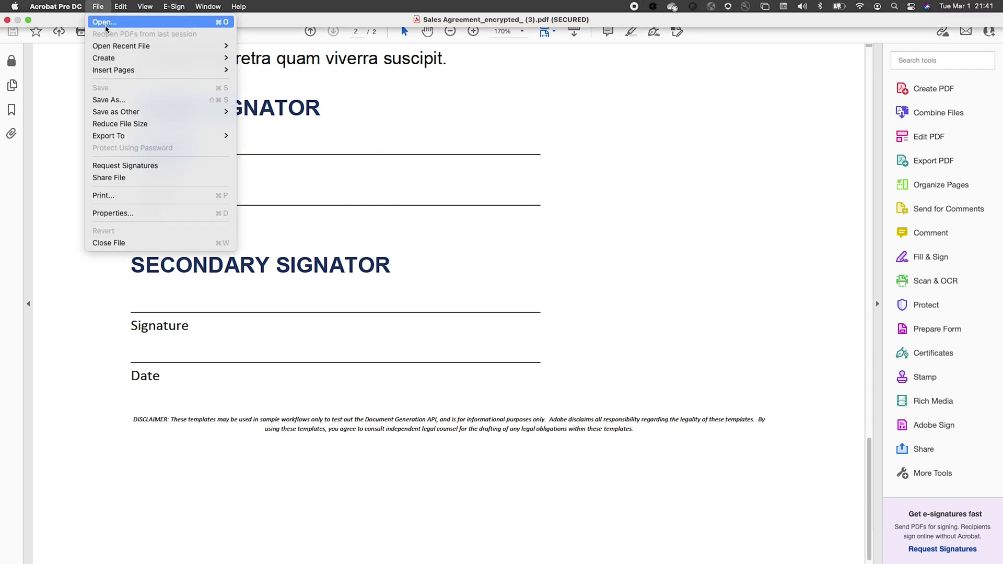
{"action": "left_click", "coordinate": [108, 20]}
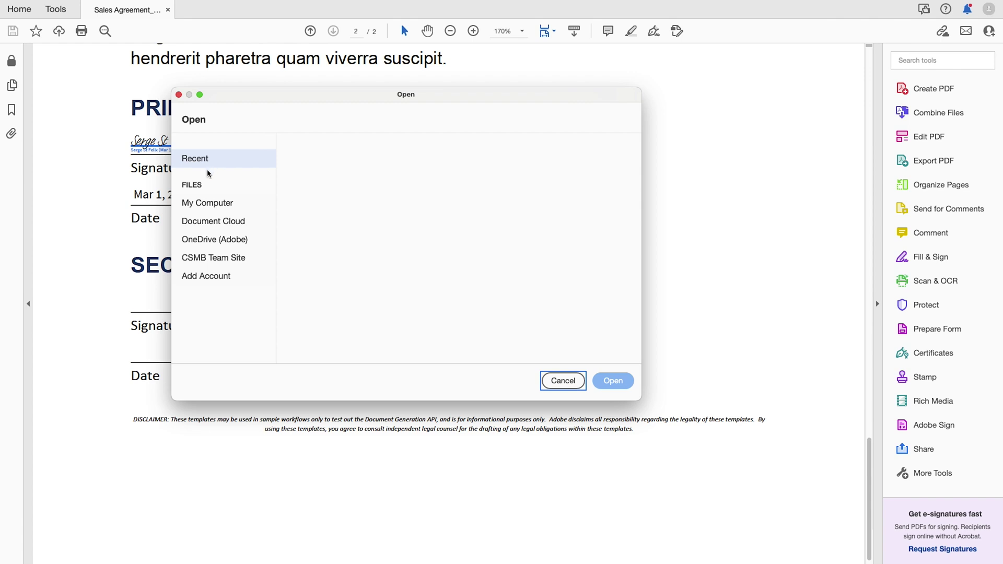
{"action": "left_click", "coordinate": [209, 203]}
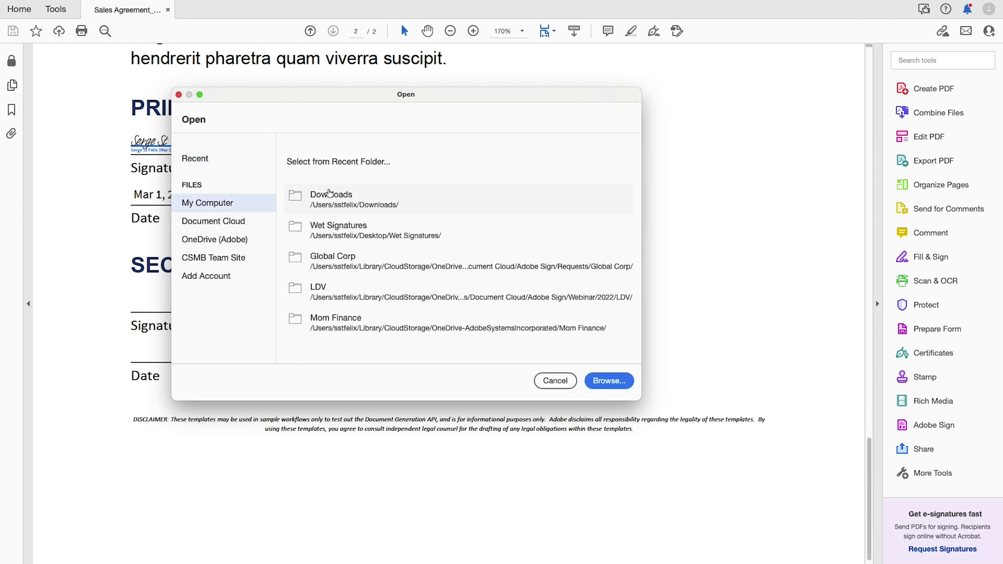
{"action": "left_click", "coordinate": [329, 196]}
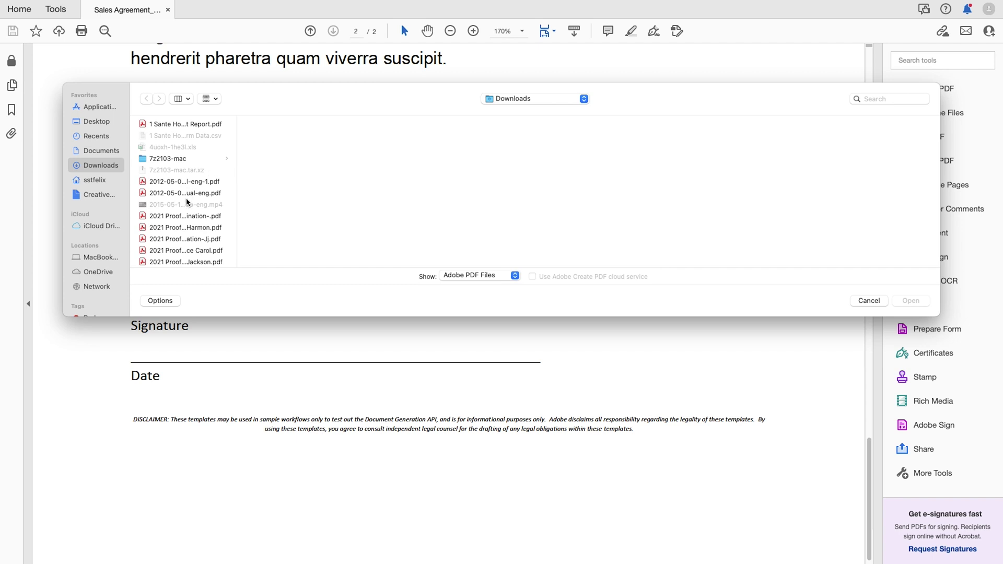
{"action": "scroll", "coordinate": [183, 234], "scroll_direction": "down", "scroll_amount": 10}
{"action": "scroll", "coordinate": [184, 233], "scroll_direction": "down", "scroll_amount": 15}
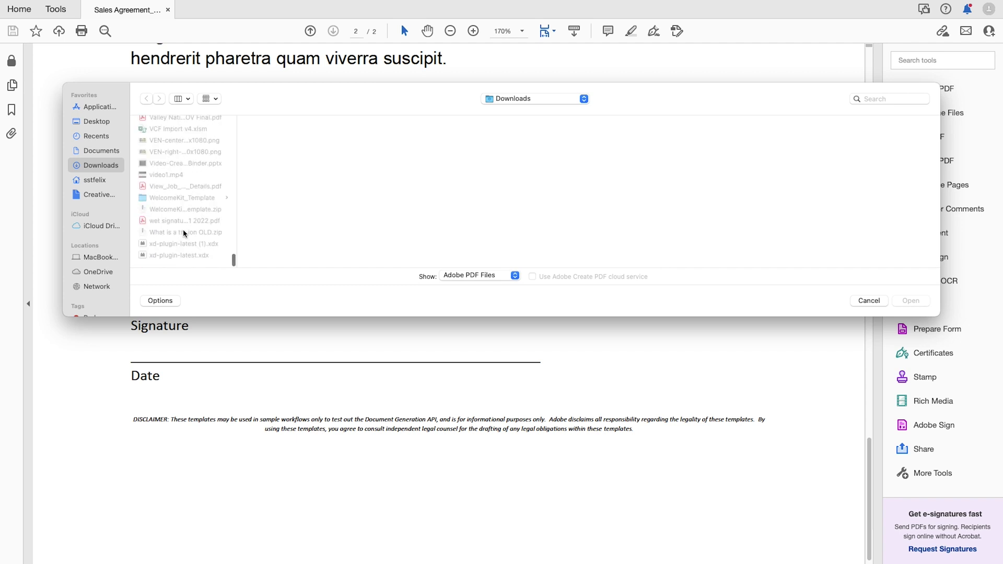
{"action": "left_click", "coordinate": [176, 223]}
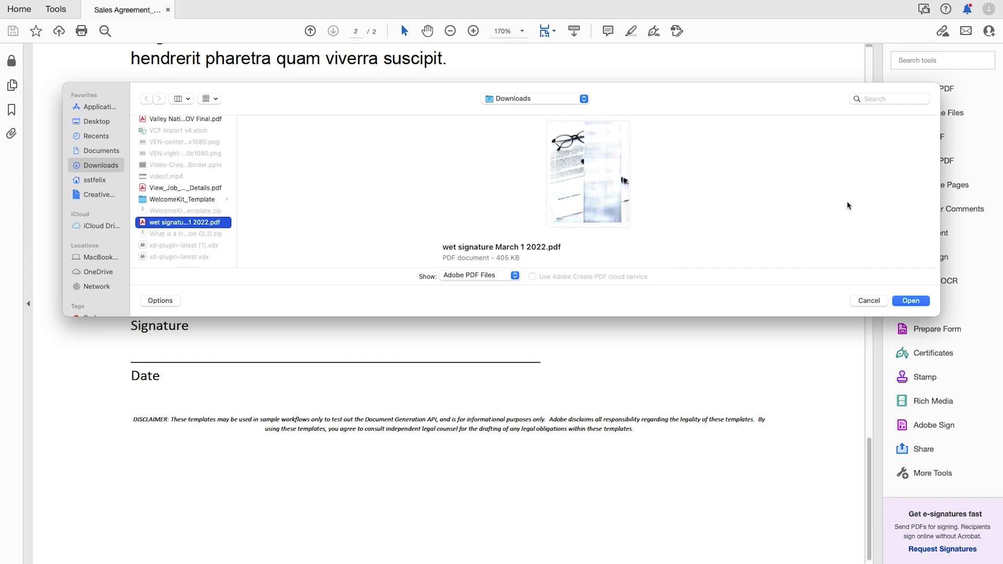
{"action": "left_click", "coordinate": [914, 301]}
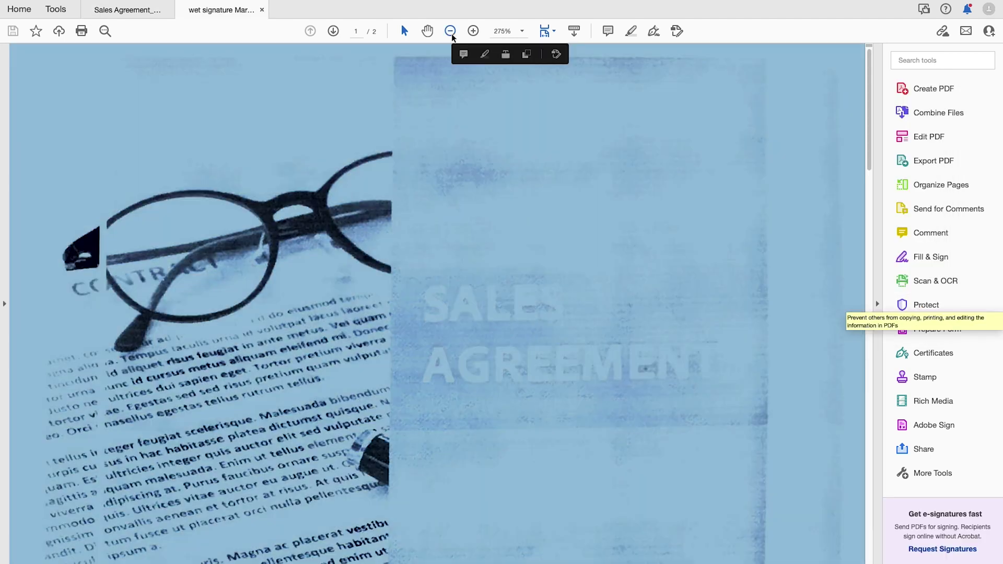
- Zoom out and scroll the scanned PDF to check both signatories' signatures and dates
{"action": "left_click", "coordinate": [450, 31]}
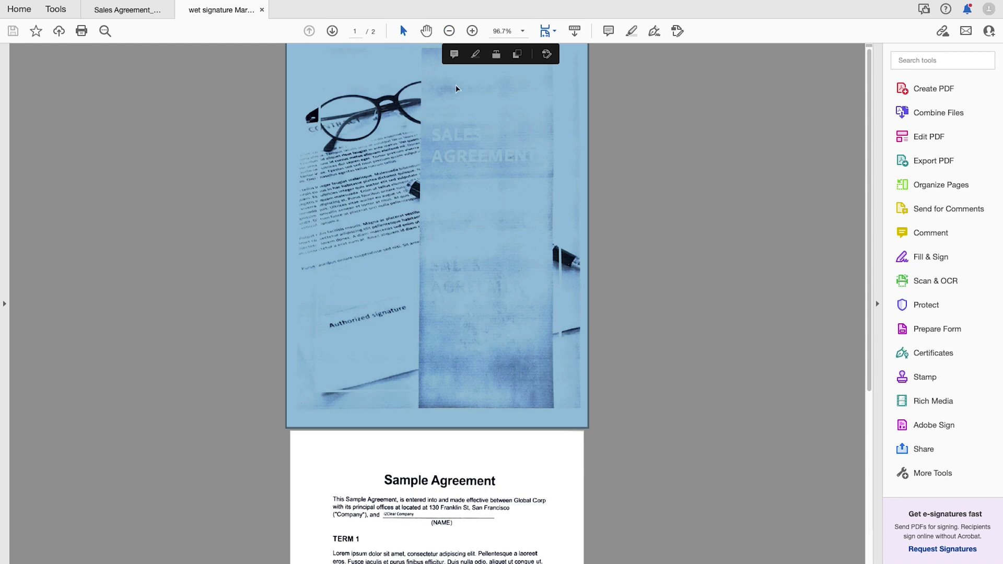
{"action": "left_click", "coordinate": [309, 296]}
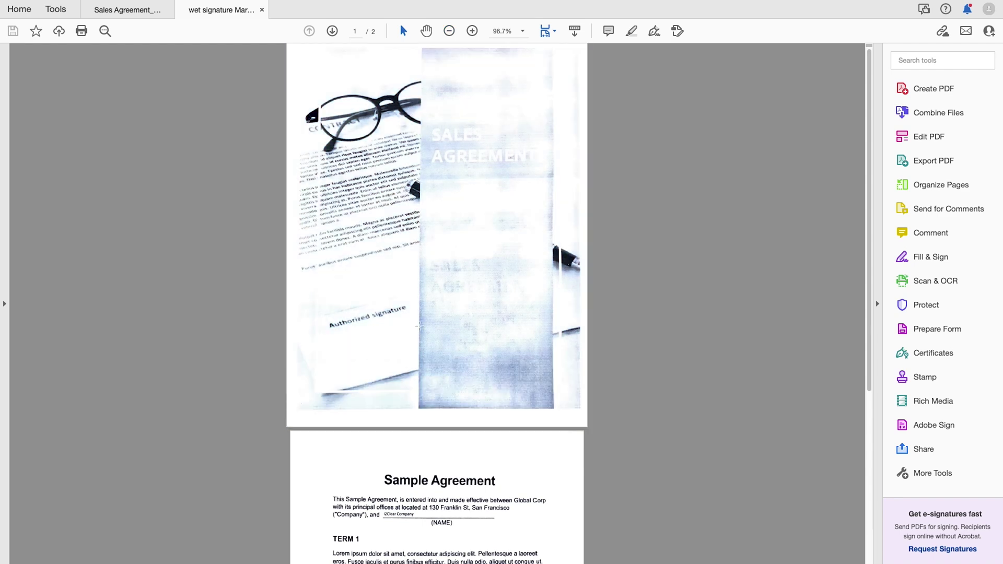
{"action": "scroll", "coordinate": [419, 326], "scroll_direction": "down", "scroll_amount": 5}
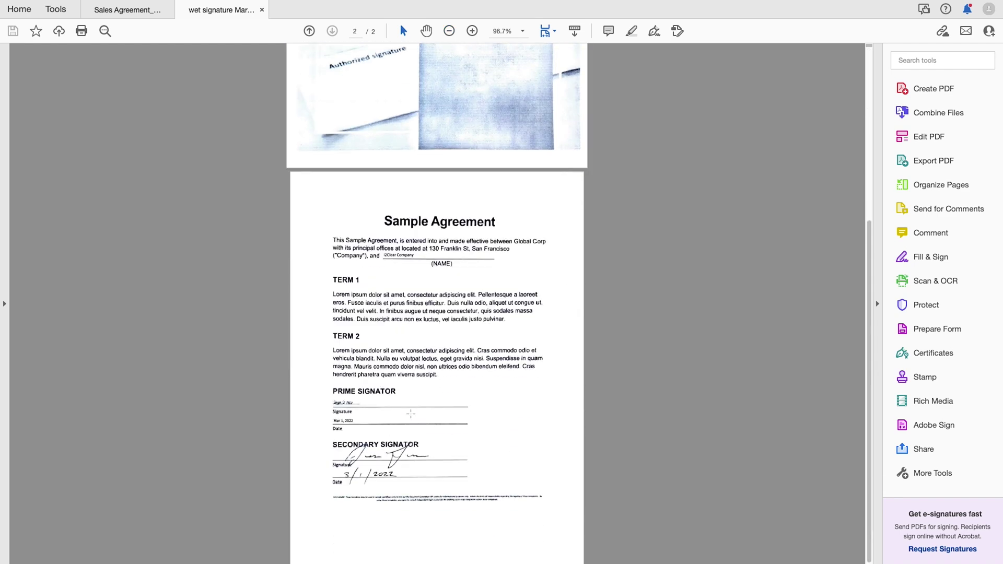
{"action": "scroll", "coordinate": [411, 413], "scroll_direction": "up", "scroll_amount": 2}
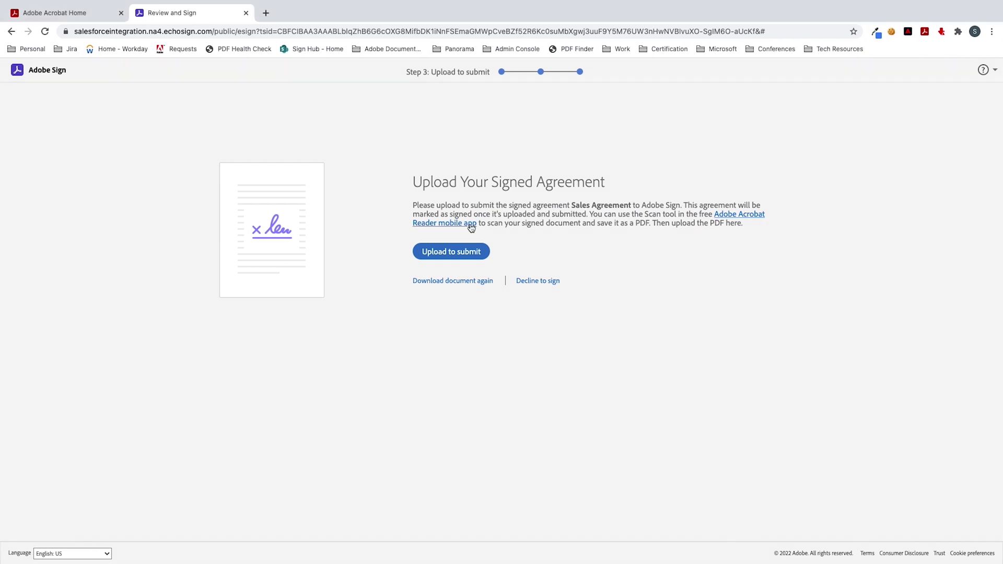
- Upload wet signature March 1 2022.pdf from Downloads as the signed Sales Agreement
{"action": "left_click", "coordinate": [441, 254]}
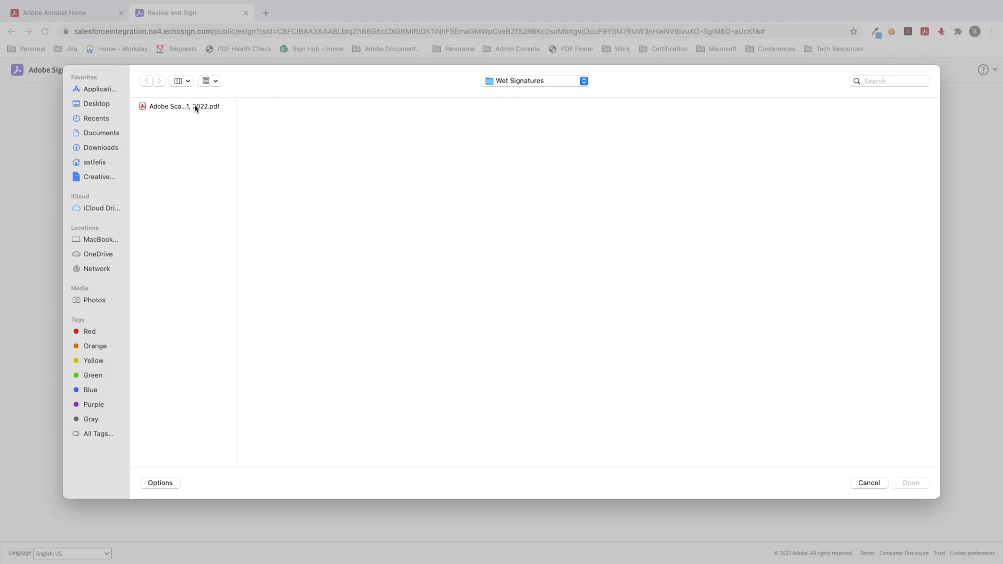
{"action": "left_click", "coordinate": [98, 149]}
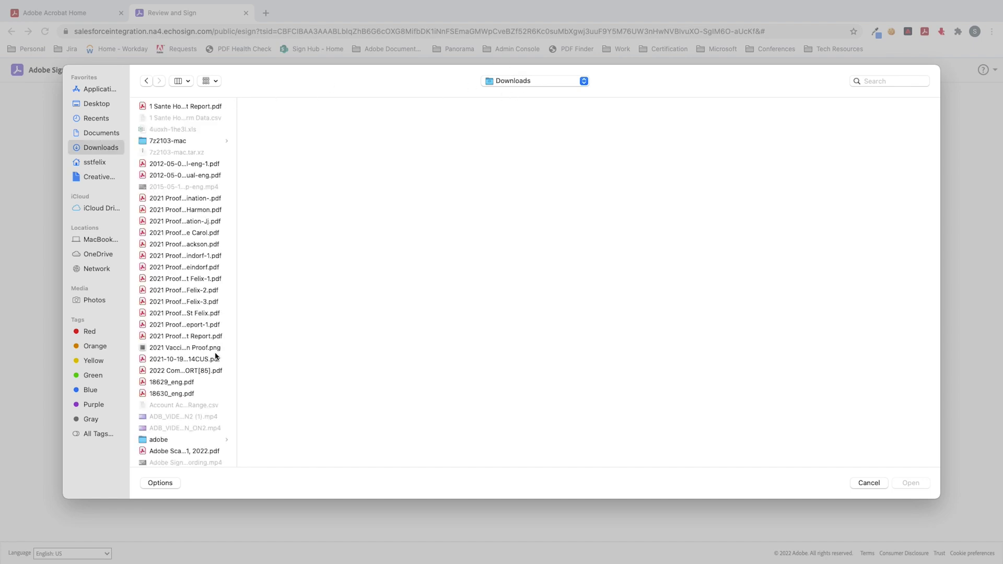
{"action": "scroll", "coordinate": [212, 383], "scroll_direction": "down", "scroll_amount": 15}
{"action": "scroll", "coordinate": [212, 383], "scroll_direction": "down", "scroll_amount": 20}
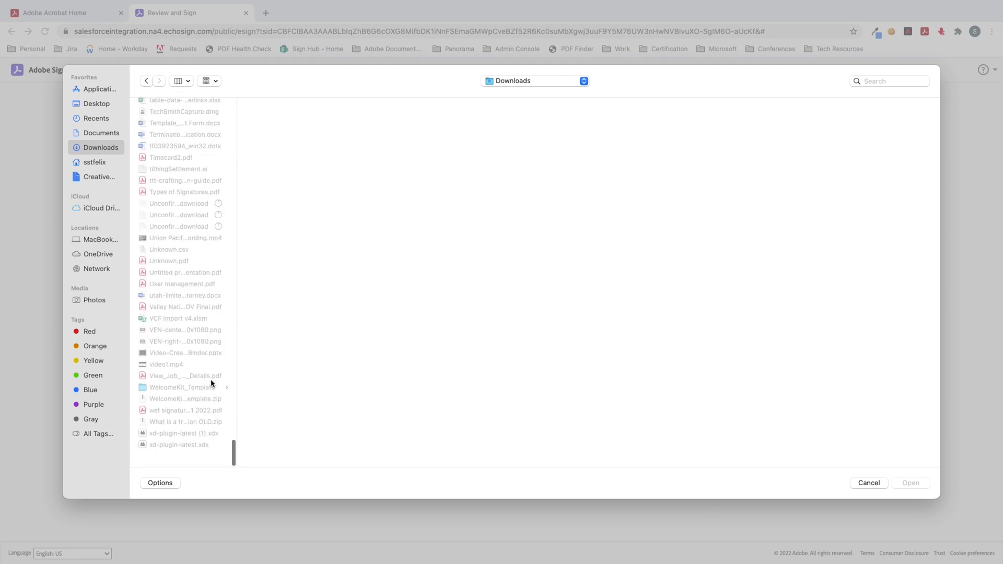
{"action": "left_click", "coordinate": [169, 423]}
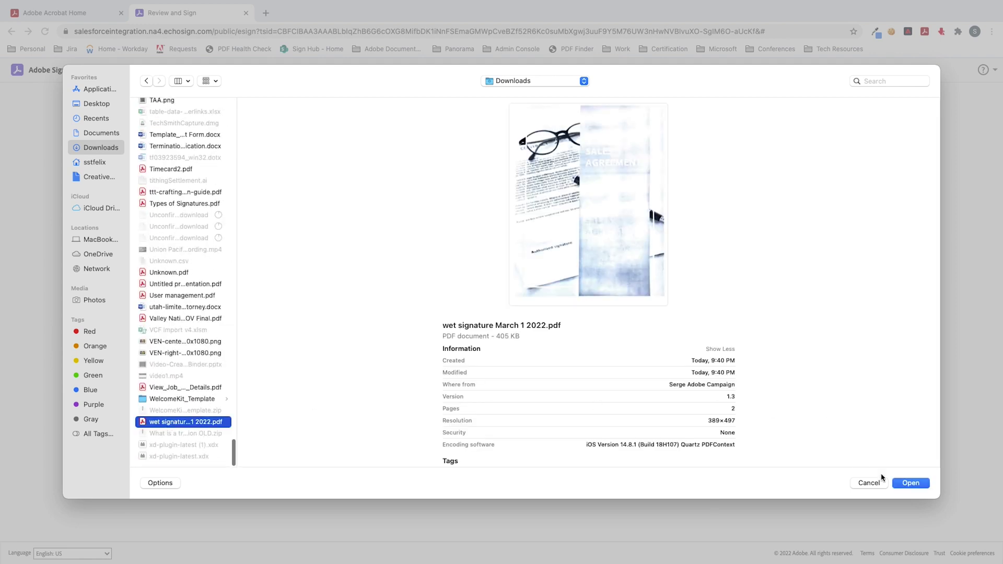
{"action": "left_click", "coordinate": [910, 483]}
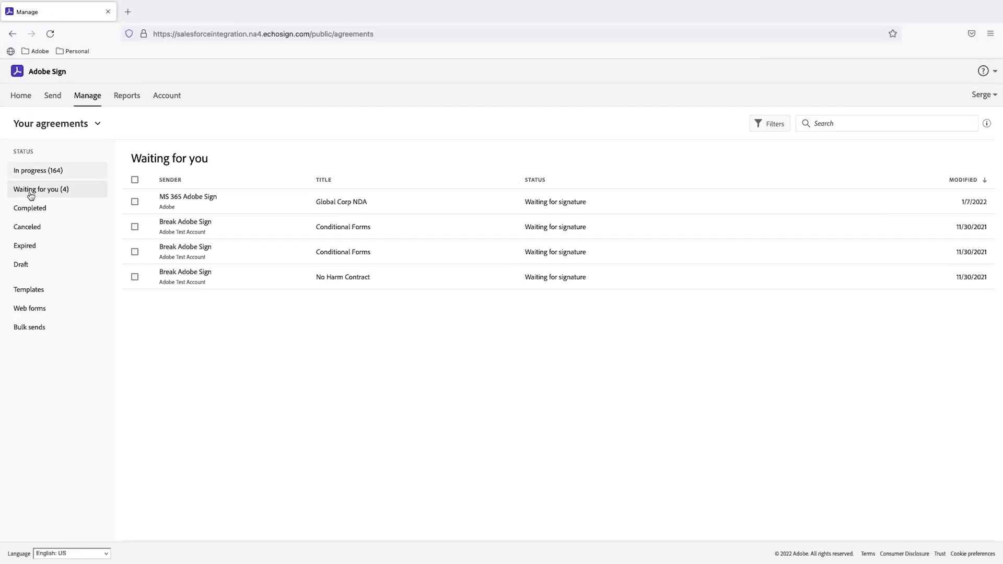
- Open the newest Sales Agreement from the Completed list on its View Agreement page
{"action": "left_click", "coordinate": [38, 209]}
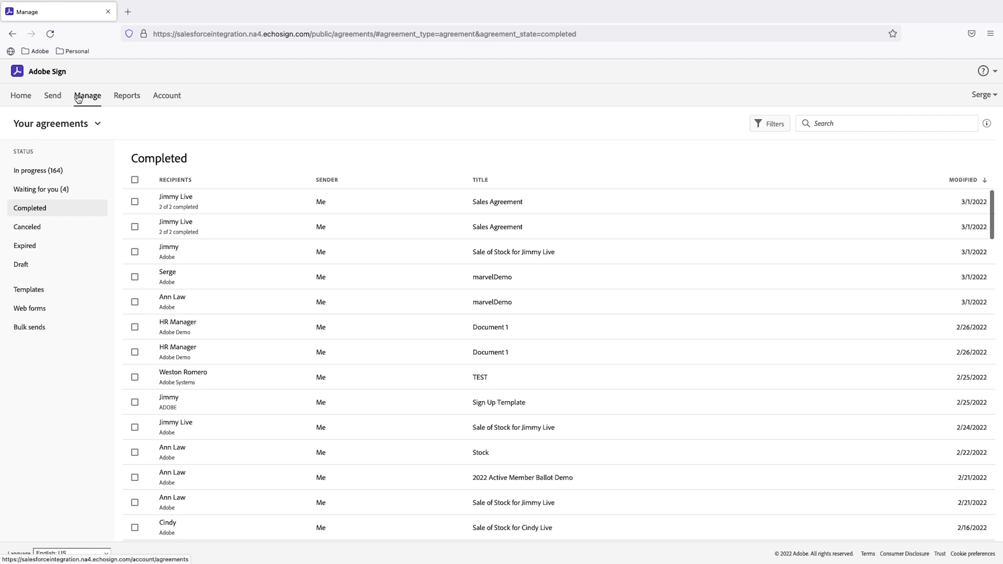
{"action": "left_click", "coordinate": [498, 203]}
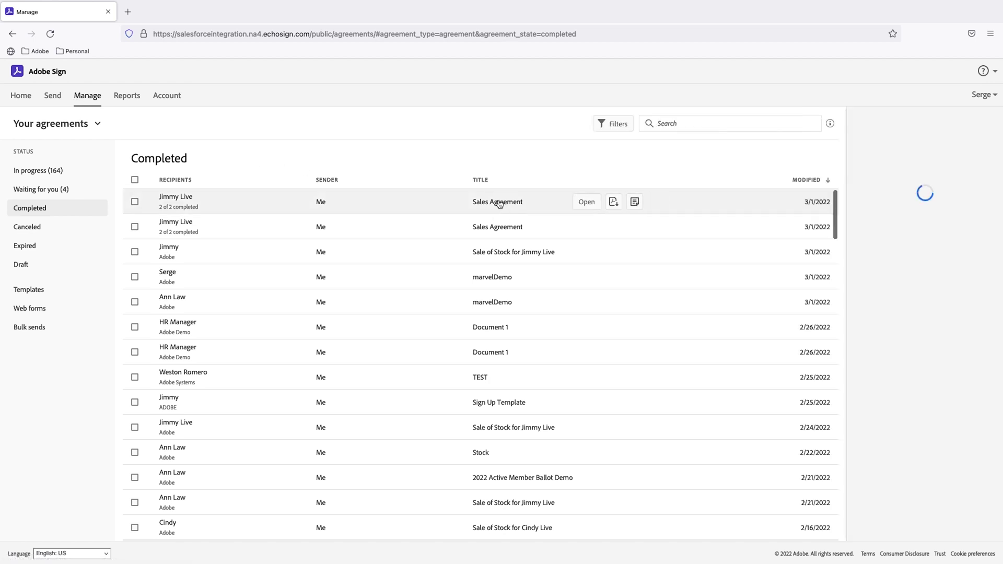
{"action": "left_click", "coordinate": [903, 250]}
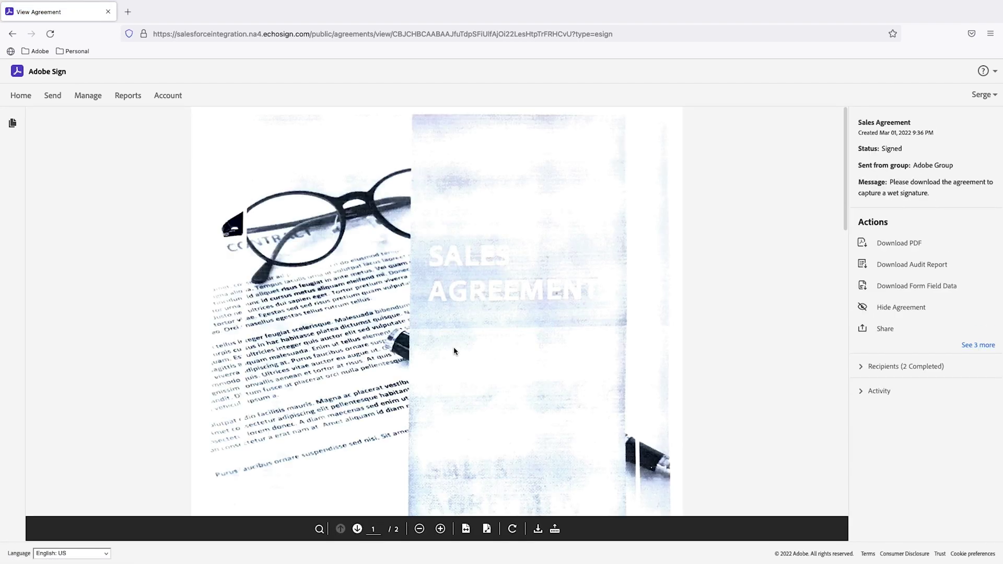
- Download the Sales Agreement's audit report and open it in Adobe Acrobat
{"action": "scroll", "coordinate": [454, 351], "scroll_direction": "down", "scroll_amount": 10}
{"action": "scroll", "coordinate": [454, 351], "scroll_direction": "down", "scroll_amount": 2}
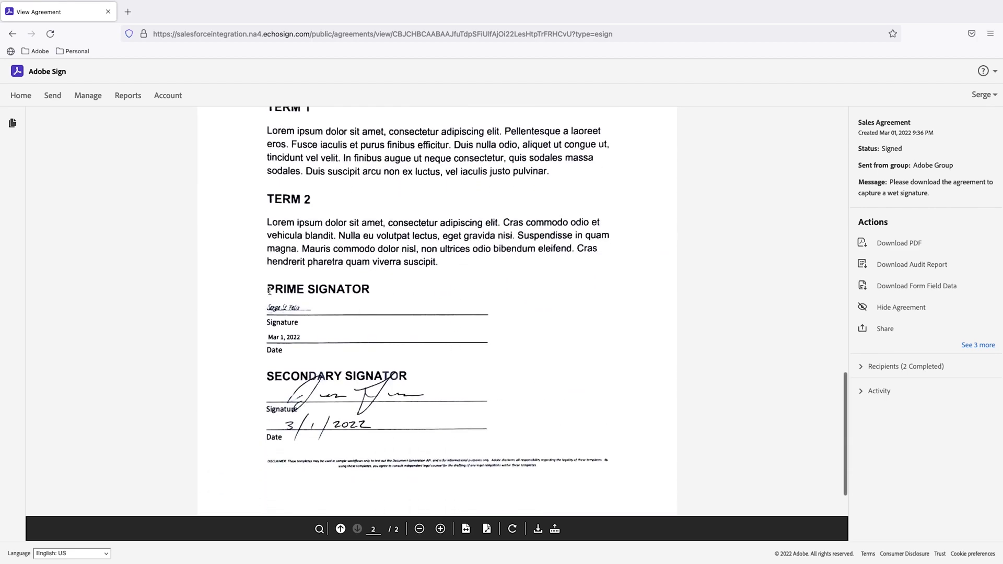
{"action": "left_click", "coordinate": [915, 268]}
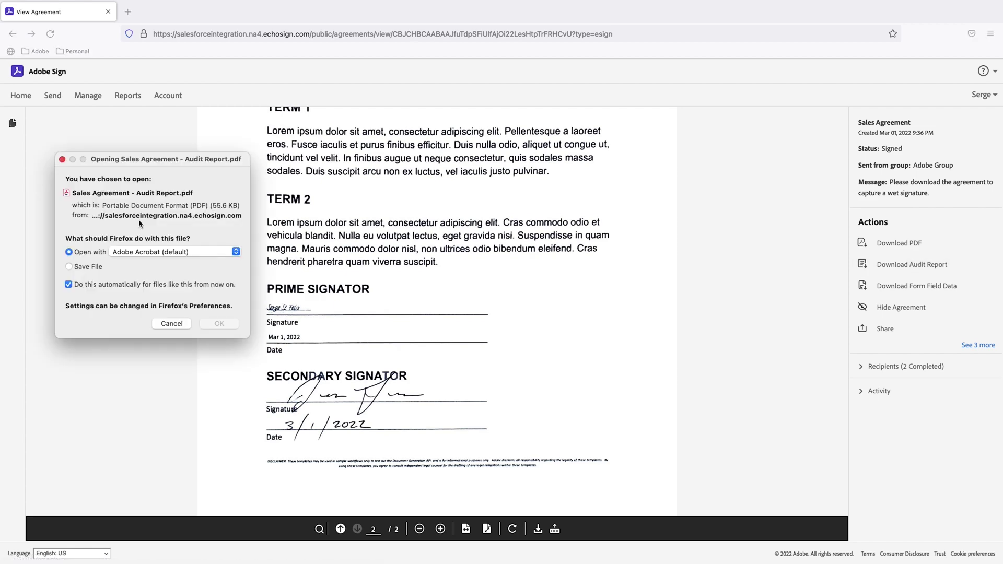
{"action": "left_click", "coordinate": [219, 324]}
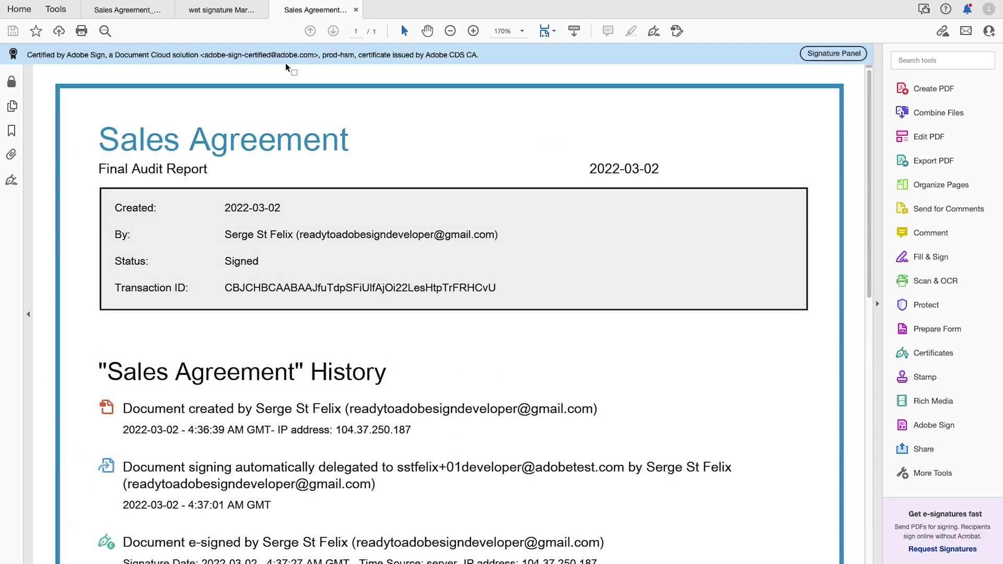
- Scroll the Final Audit Report's History down to the 'Agreement completed.' entry
{"action": "scroll", "coordinate": [265, 401], "scroll_direction": "down", "scroll_amount": 5}
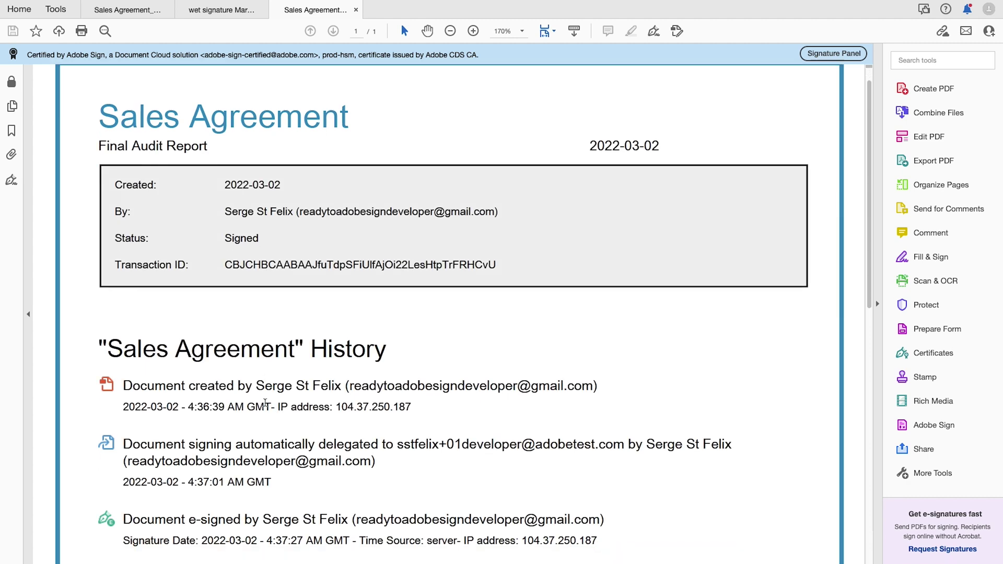
{"action": "scroll", "coordinate": [265, 402], "scroll_direction": "down", "scroll_amount": 1}
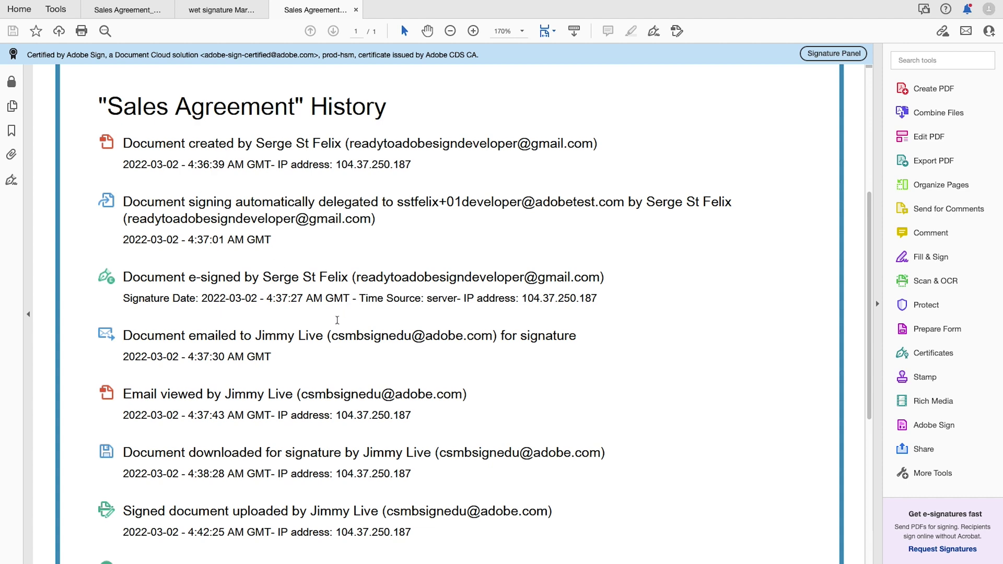
{"action": "scroll", "coordinate": [337, 319], "scroll_direction": "down", "scroll_amount": 5}
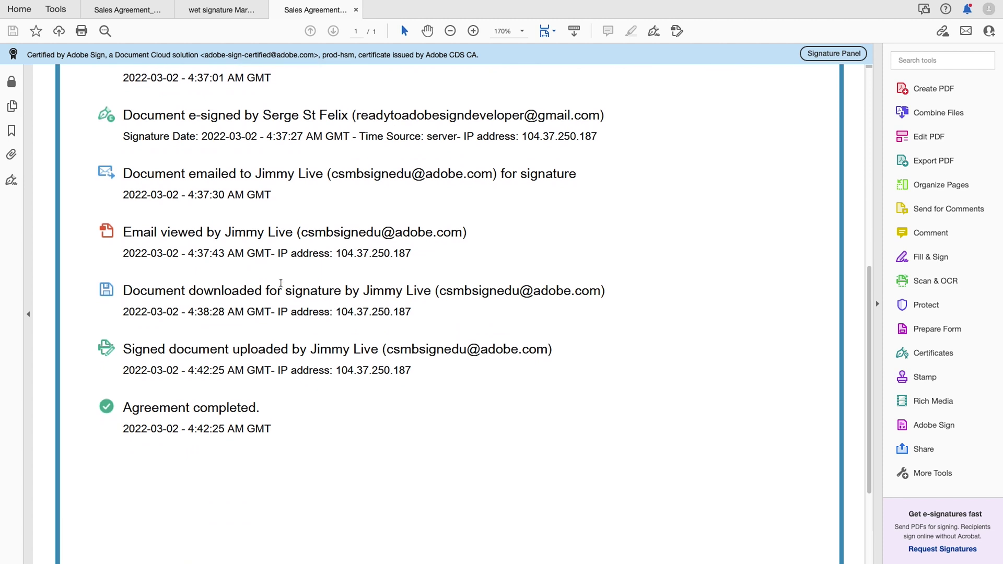
{"action": "scroll", "coordinate": [257, 306], "scroll_direction": "down", "scroll_amount": 1}
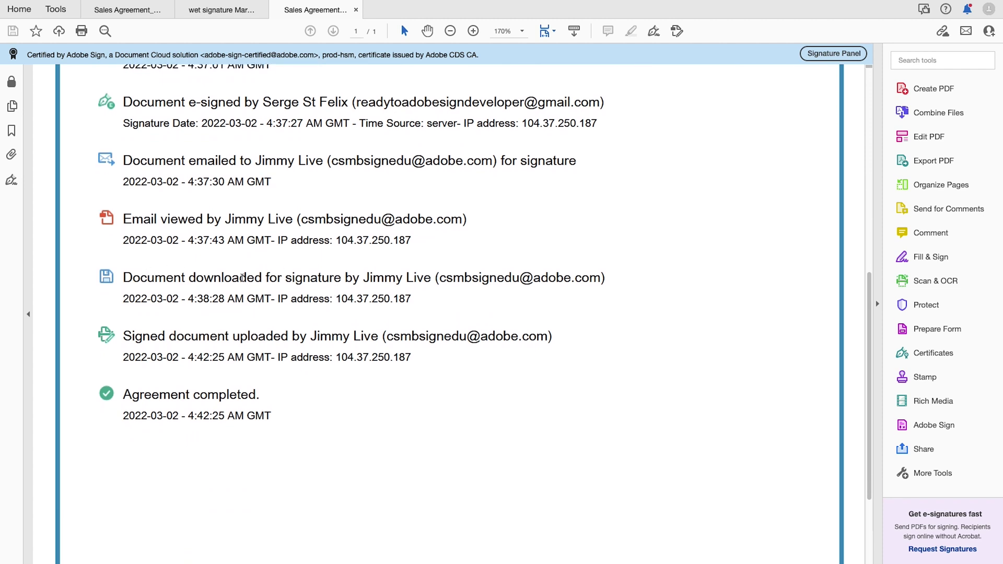